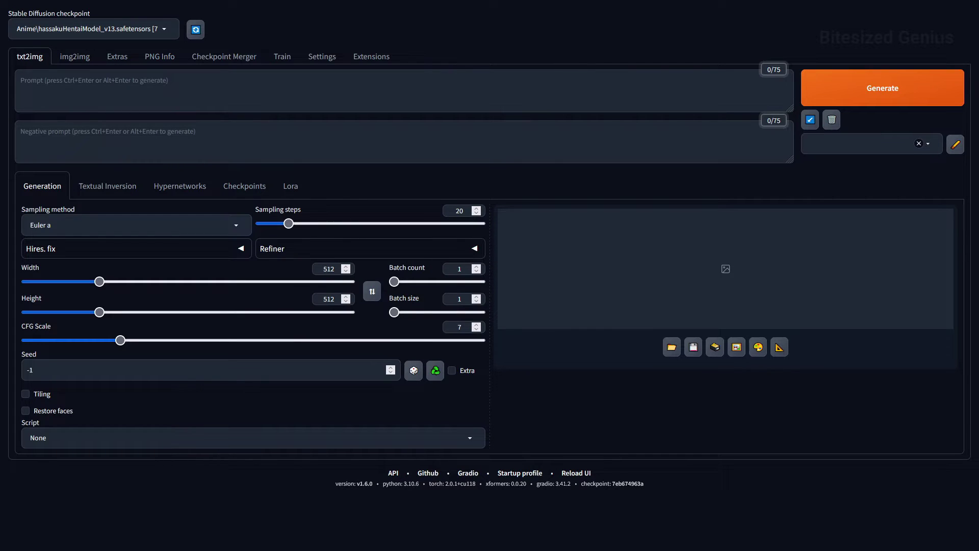
{"action": "left_click", "coordinate": [367, 63]}
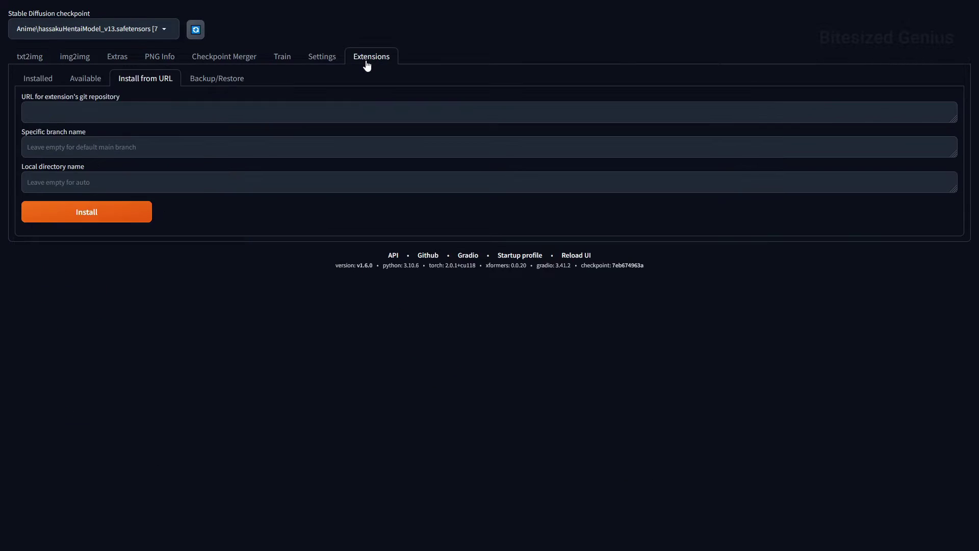
{"action": "left_click", "coordinate": [29, 85]}
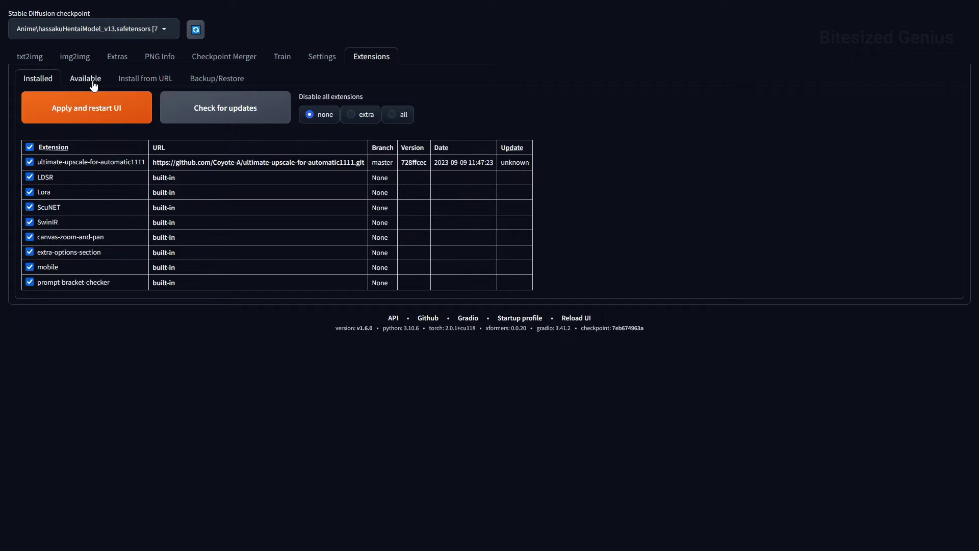
{"action": "left_click", "coordinate": [77, 82]}
{"action": "left_click", "coordinate": [158, 80]}
{"action": "right_click", "coordinate": [153, 112]}
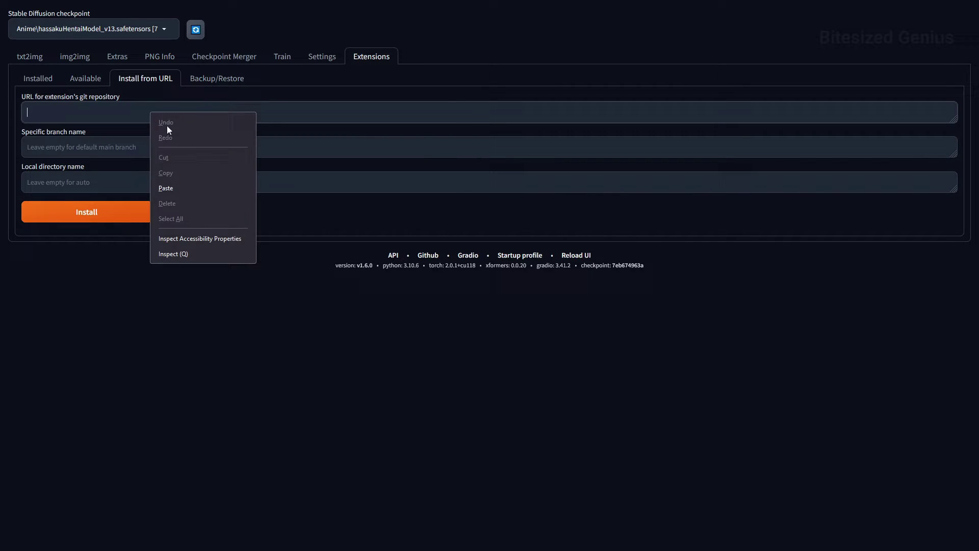
{"action": "left_click", "coordinate": [182, 187]}
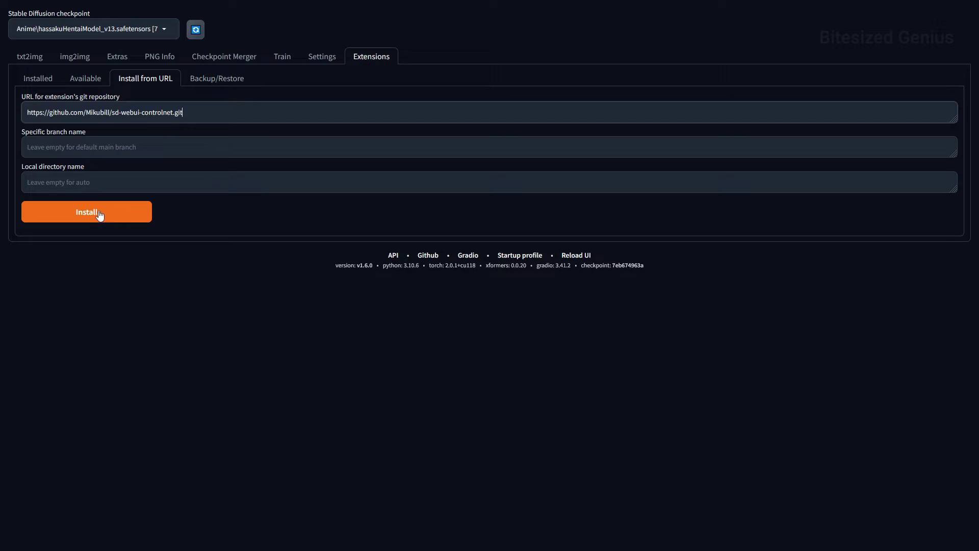
{"action": "left_click", "coordinate": [98, 213]}
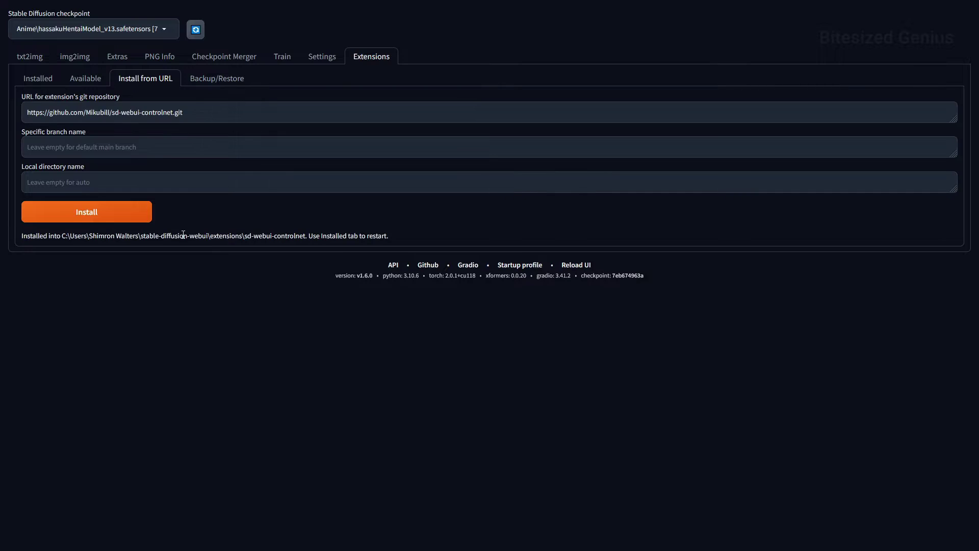
- Apply the newly installed ControlNet extension from the Installed list and restart the UI
{"action": "left_click", "coordinate": [43, 91]}
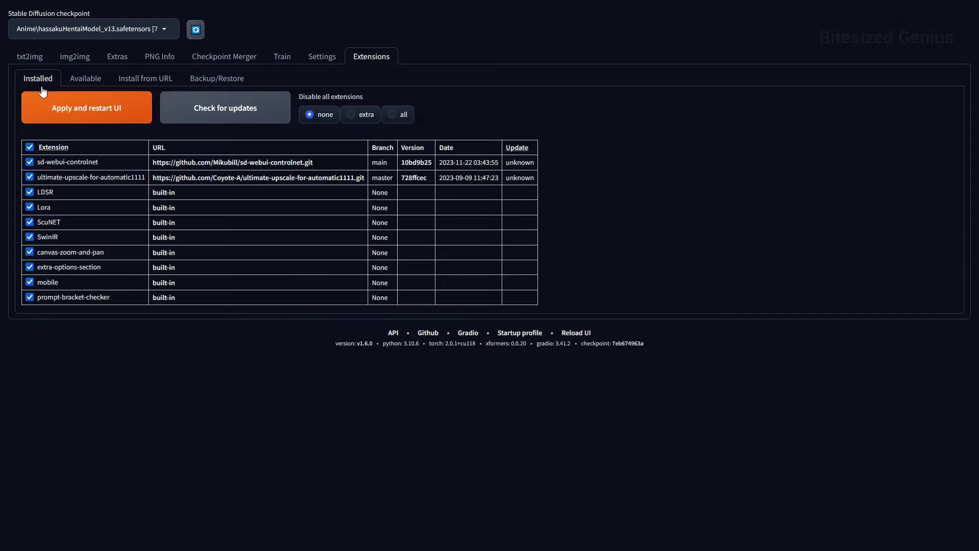
{"action": "left_click", "coordinate": [87, 109]}
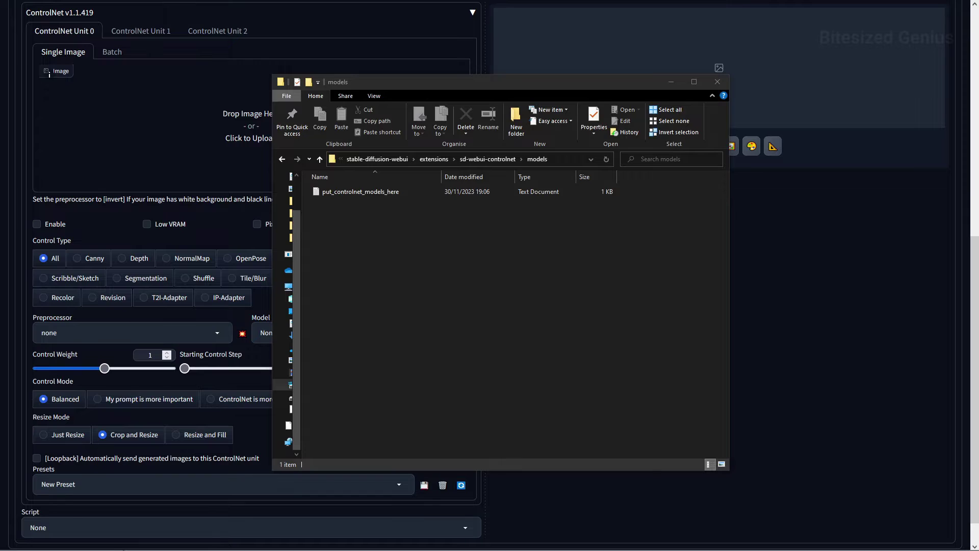
- Move the 14 ControlNet .pth model files (18.8 GB) into extensions\sd-webui-controlnet\models
{"action": "left_click_drag", "start_coordinate": [343, 258], "coordinate": [490, 299]}
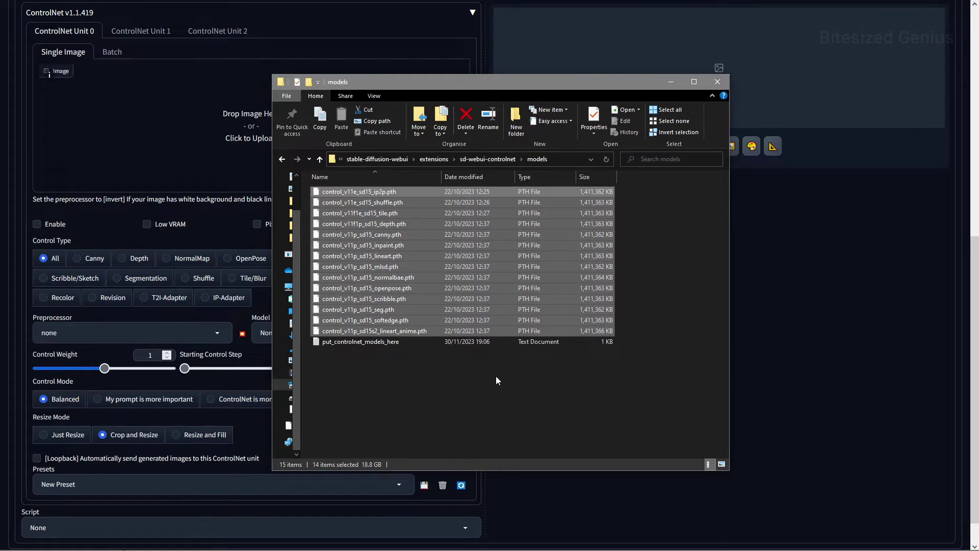
- Refresh the ControlNet model list and confirm the fourteen control_v11 models, including canny, depth, openpose, tile, appear
{"action": "left_click", "coordinate": [782, 319]}
{"action": "left_click", "coordinate": [435, 334]}
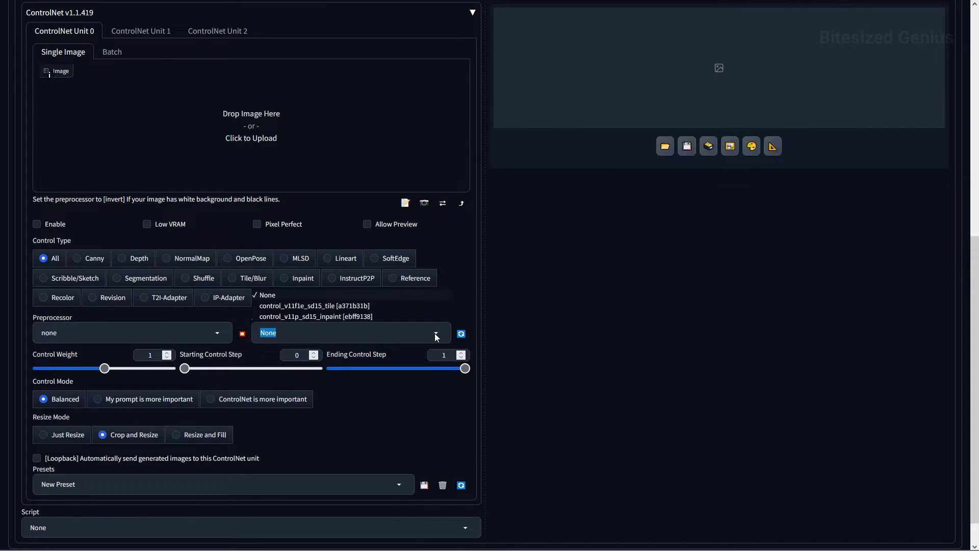
{"action": "left_click", "coordinate": [219, 334]}
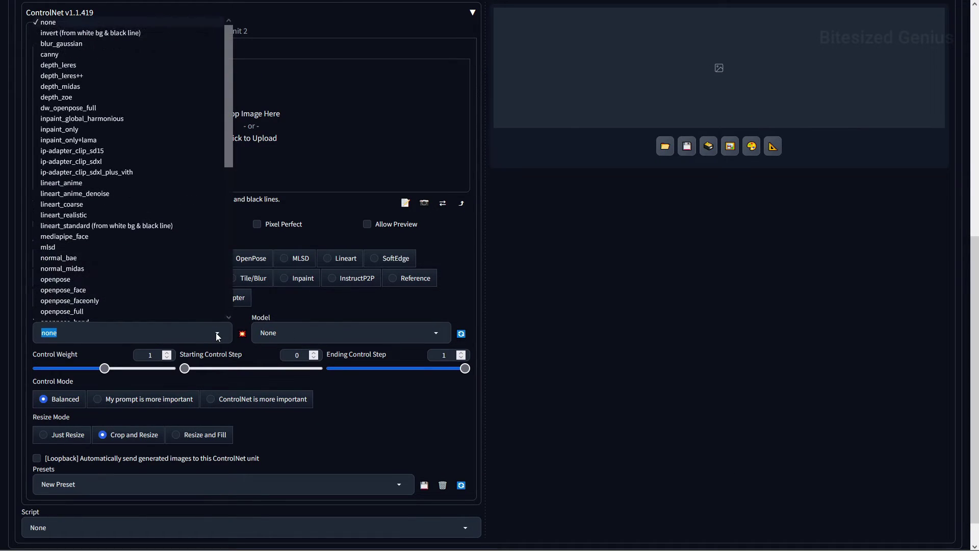
{"action": "left_click", "coordinate": [443, 339]}
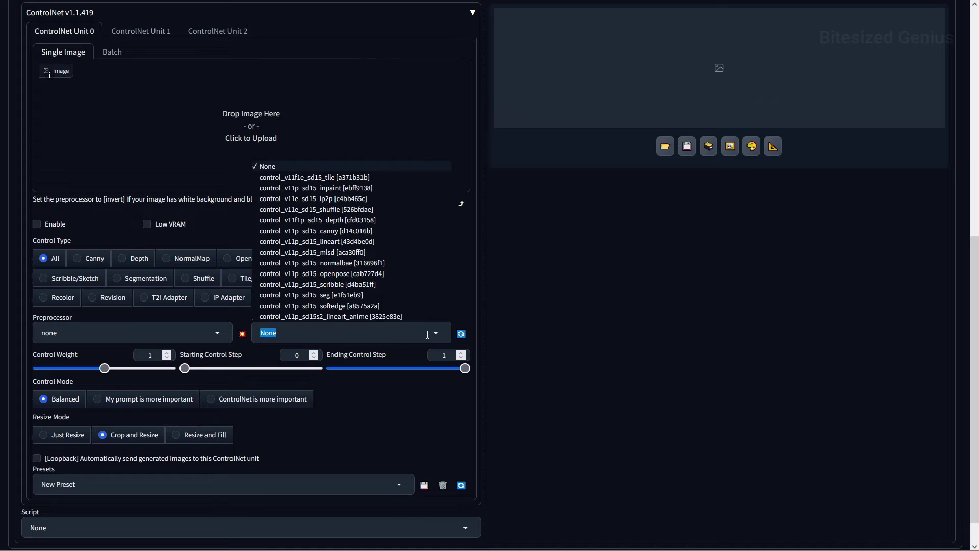
{"action": "left_click", "coordinate": [445, 332]}
{"action": "left_click", "coordinate": [442, 333]}
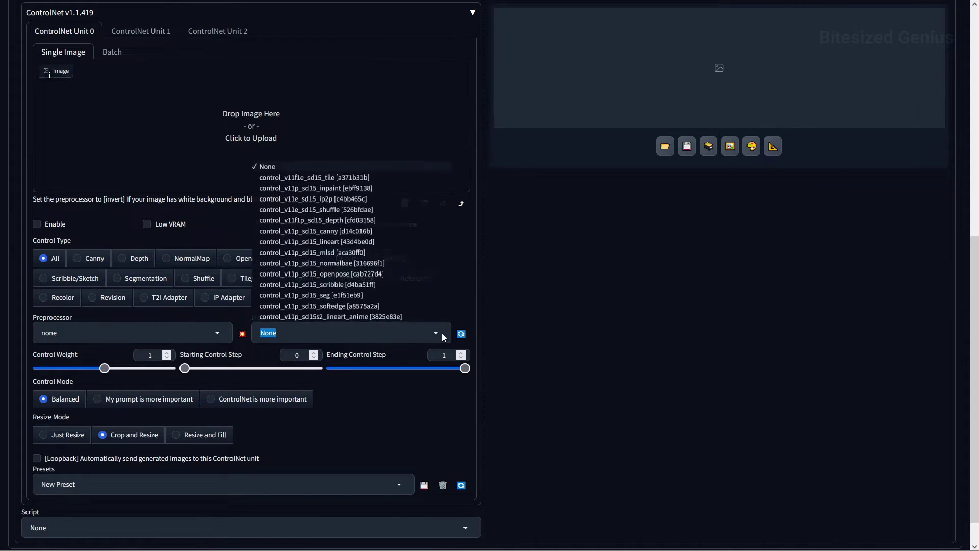
{"action": "left_click", "coordinate": [442, 333]}
{"action": "scroll", "coordinate": [442, 333], "scroll_direction": "up", "scroll_amount": 1}
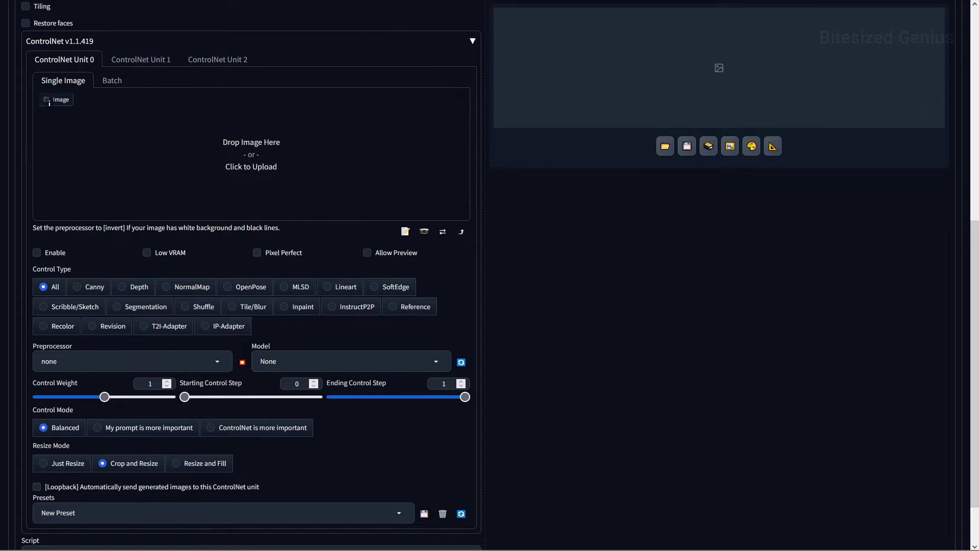
- Tick Enable on ControlNet Unit 0 so the panel reports 1 active unit
{"action": "scroll", "coordinate": [250, 275], "scroll_direction": "down", "scroll_amount": 1}
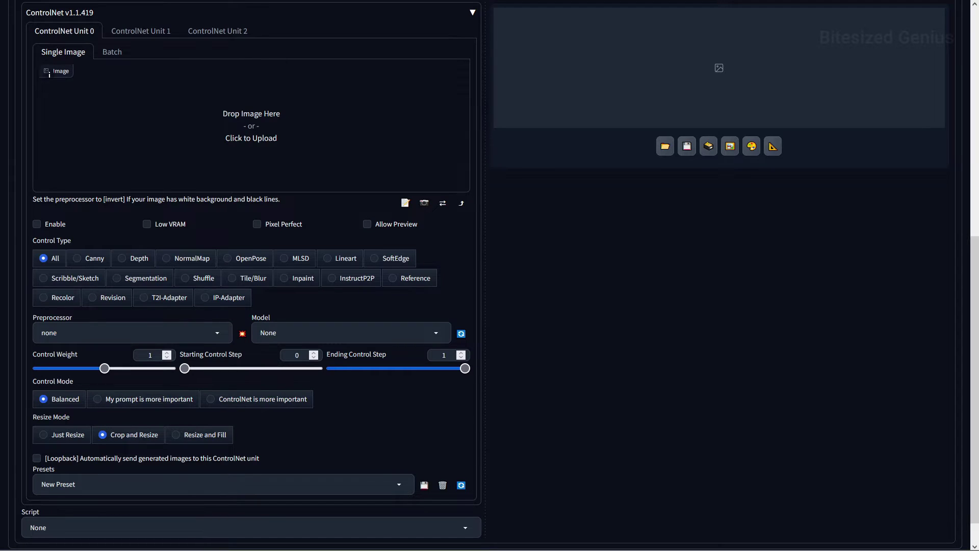
{"action": "left_click", "coordinate": [52, 225]}
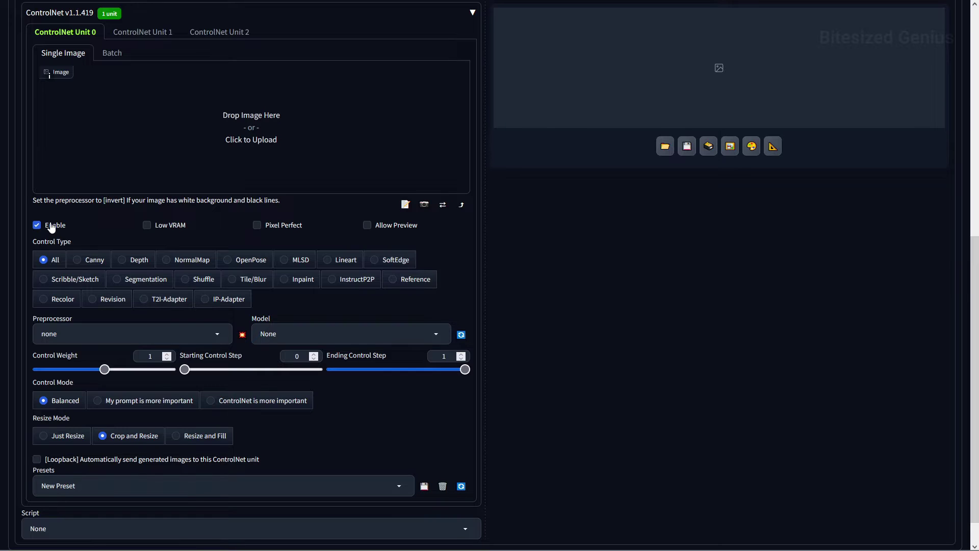
{"action": "left_click", "coordinate": [52, 225]}
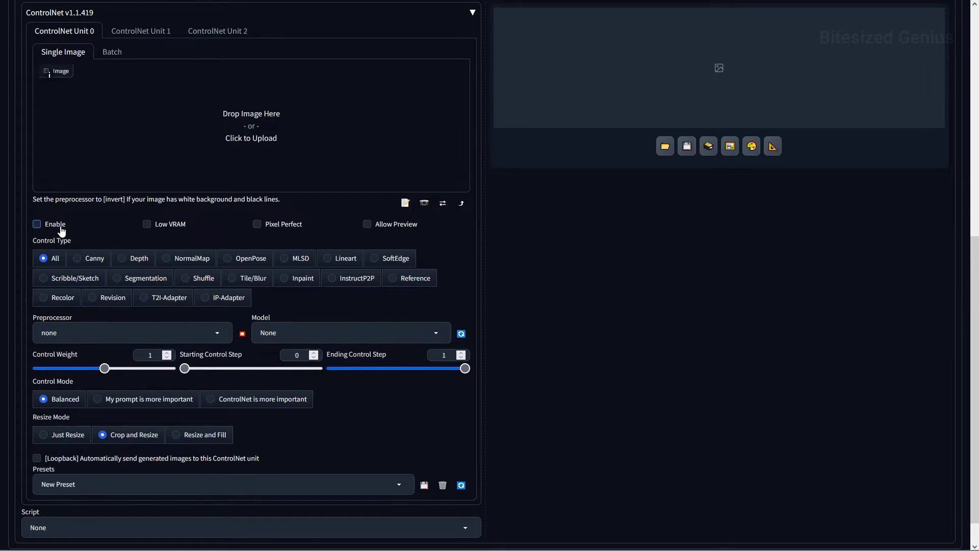
{"action": "left_click", "coordinate": [55, 225]}
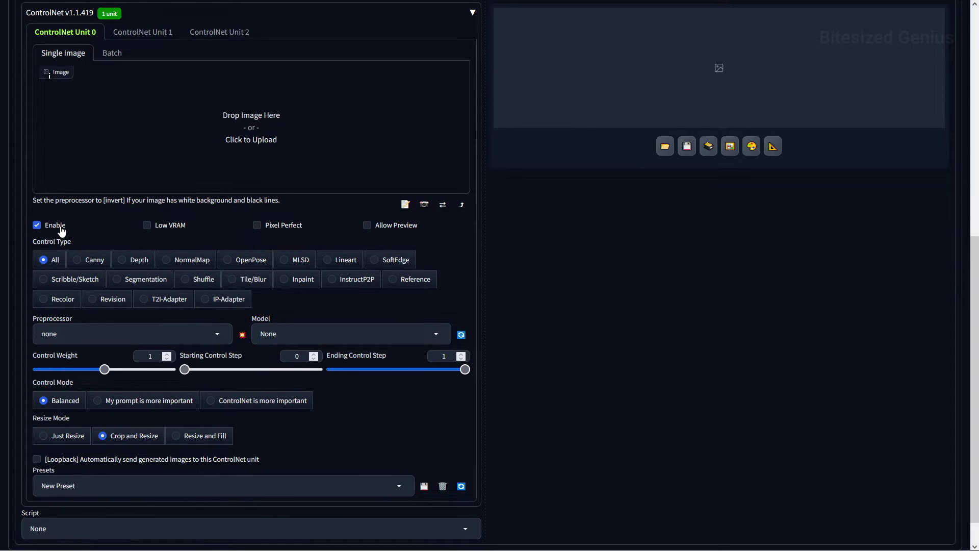
{"action": "left_click", "coordinate": [61, 232]}
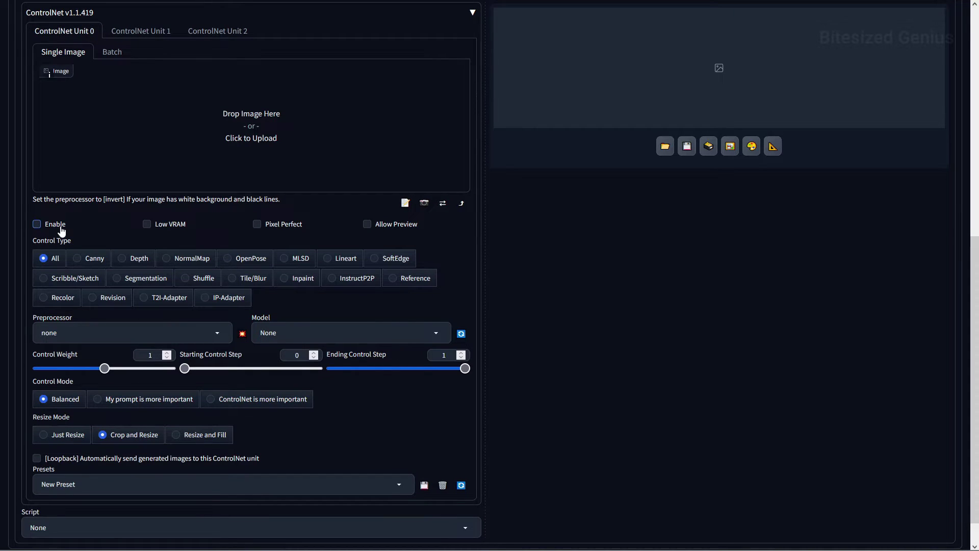
{"action": "left_click", "coordinate": [61, 231]}
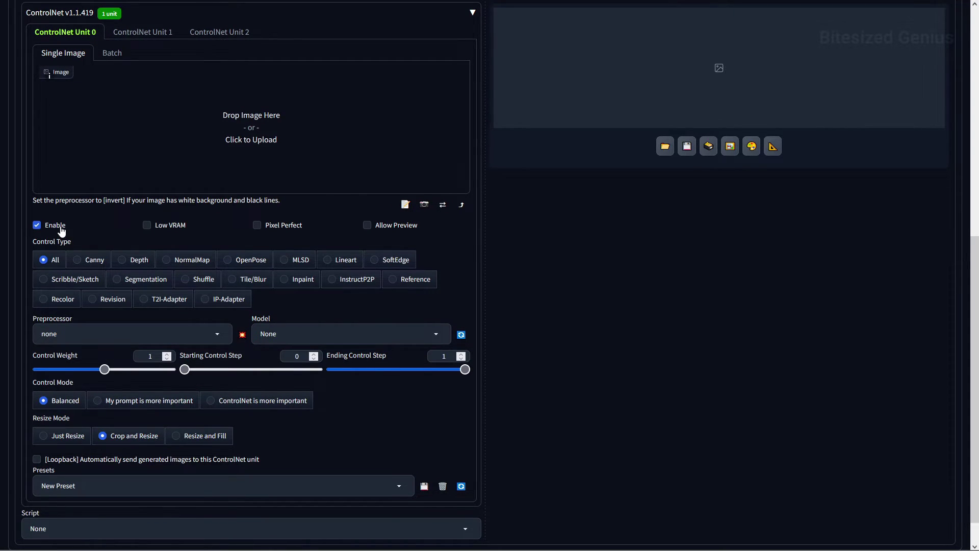
{"action": "left_click", "coordinate": [61, 232]}
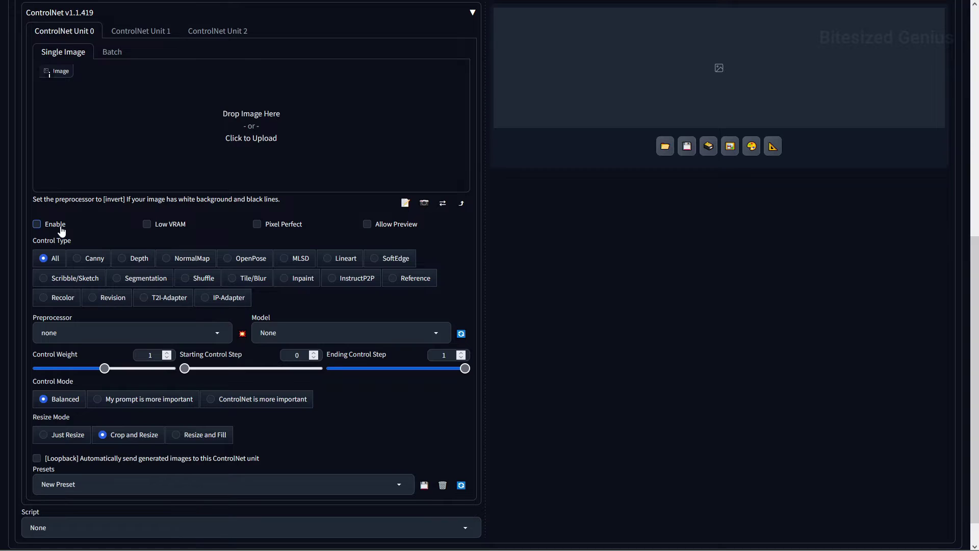
{"action": "left_click", "coordinate": [61, 232]}
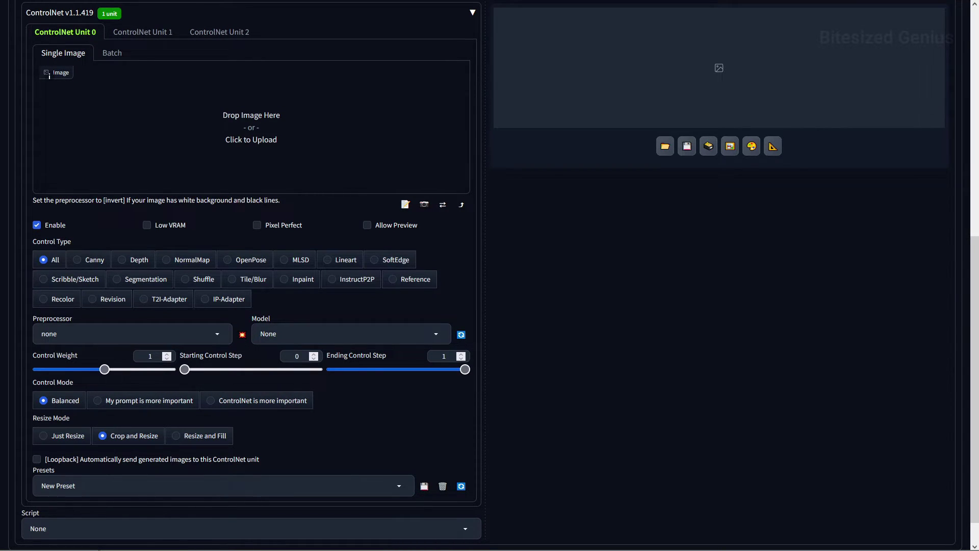
- Load the photo into Unit 0 and preview its Canny edges, depth map and OpenPose result
{"action": "left_click_drag", "start_coordinate": [133, 122], "coordinate": [255, 125]}
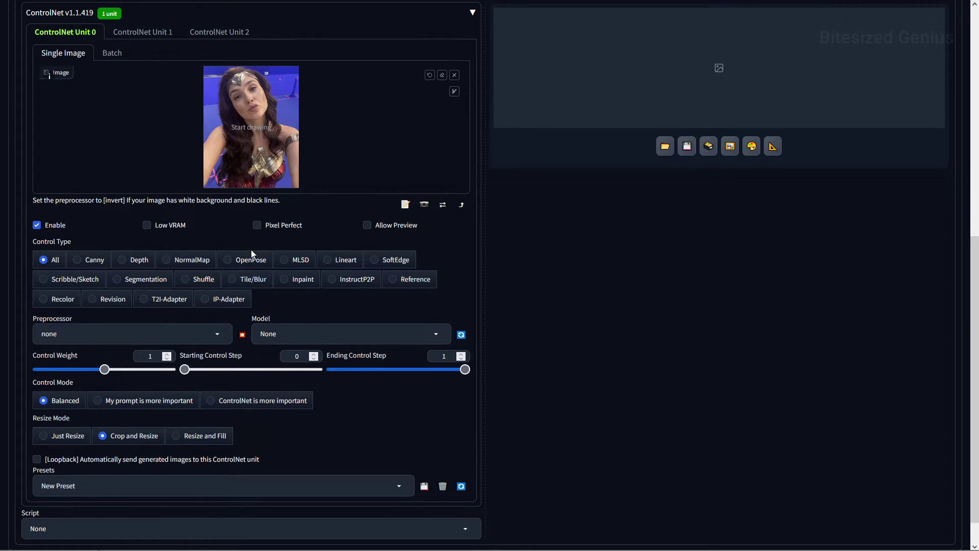
{"action": "left_click", "coordinate": [93, 261]}
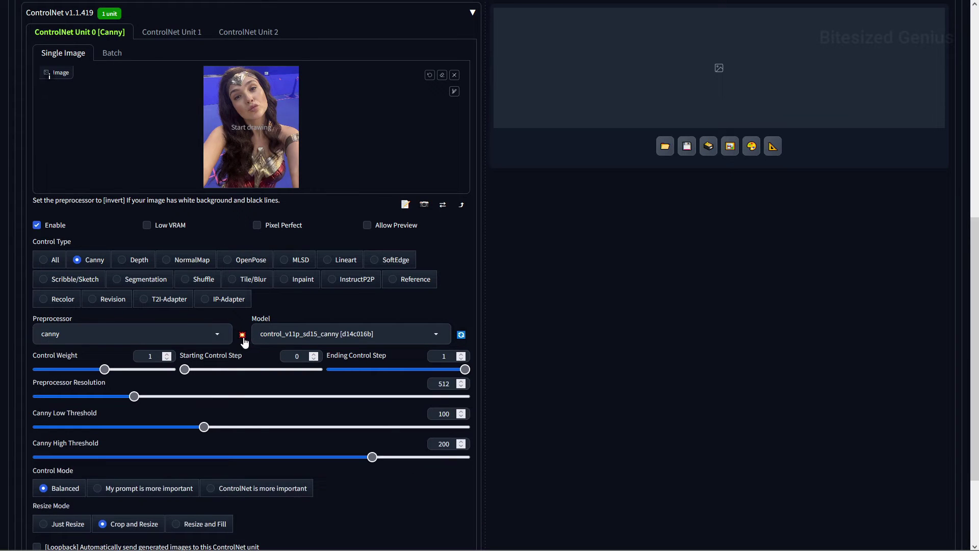
{"action": "left_click", "coordinate": [243, 336]}
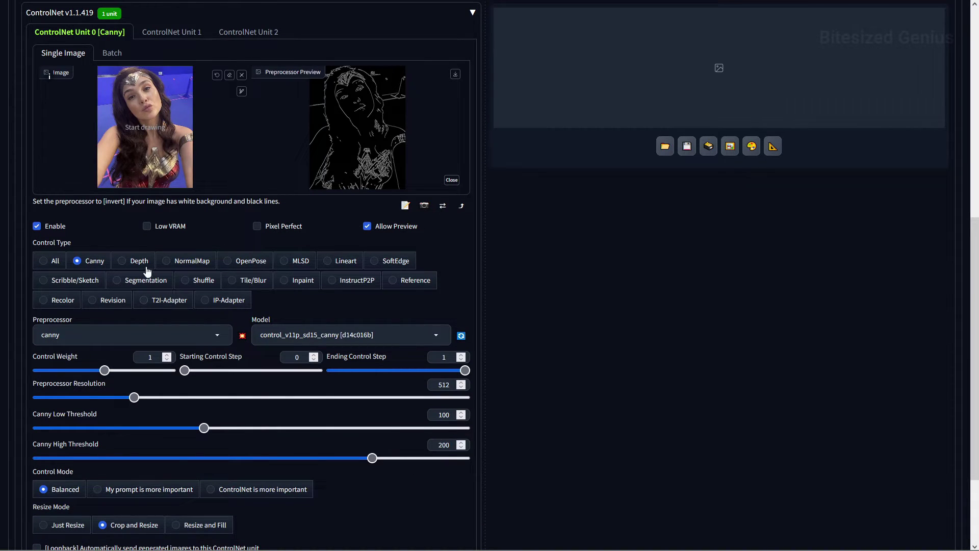
{"action": "left_click", "coordinate": [140, 263]}
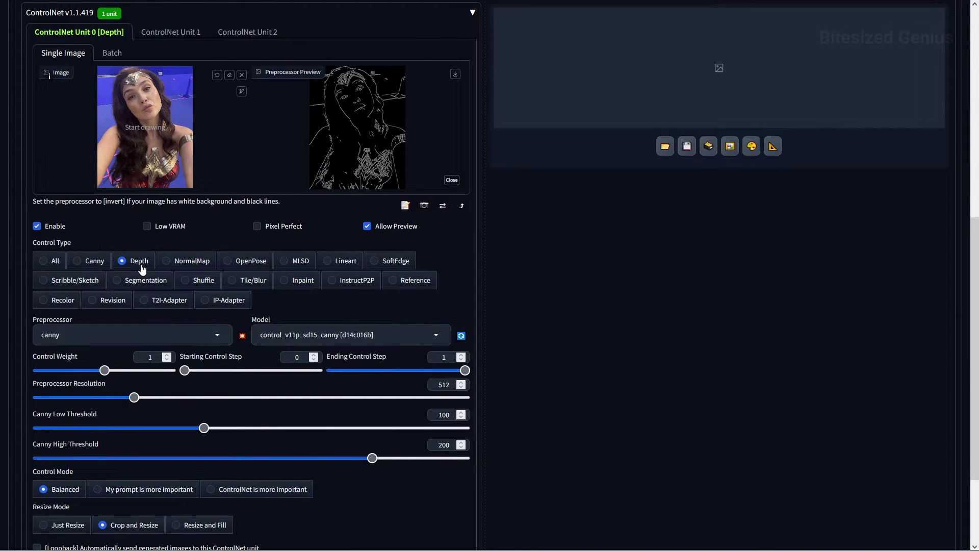
{"action": "left_click", "coordinate": [242, 338]}
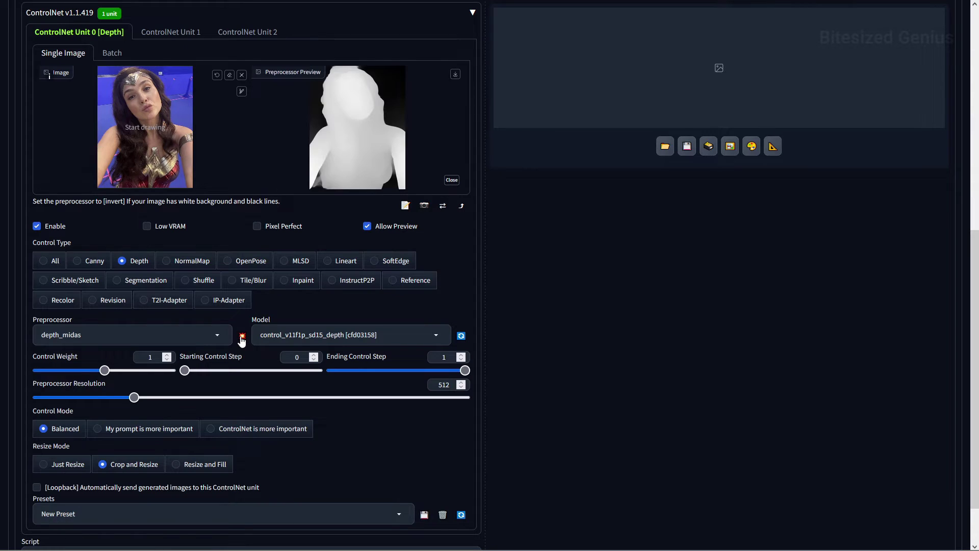
{"action": "left_click", "coordinate": [249, 261]}
{"action": "left_click_drag", "start_coordinate": [357, 127], "coordinate": [145, 127]}
{"action": "left_click", "coordinate": [451, 191]}
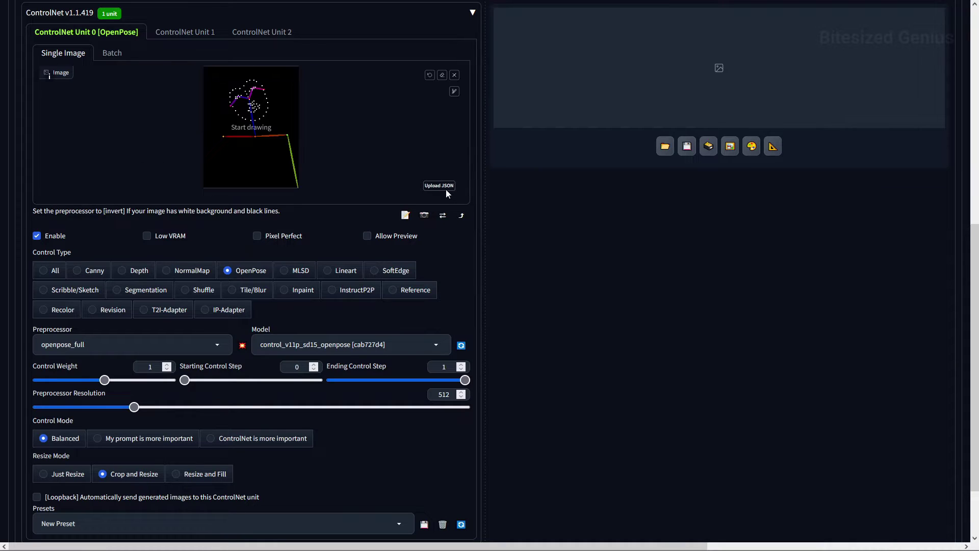
- Set the preprocessor to none, erase the sketch and remove the photo from Unit 0
{"action": "left_click", "coordinate": [127, 338]}
{"action": "left_click", "coordinate": [72, 257]}
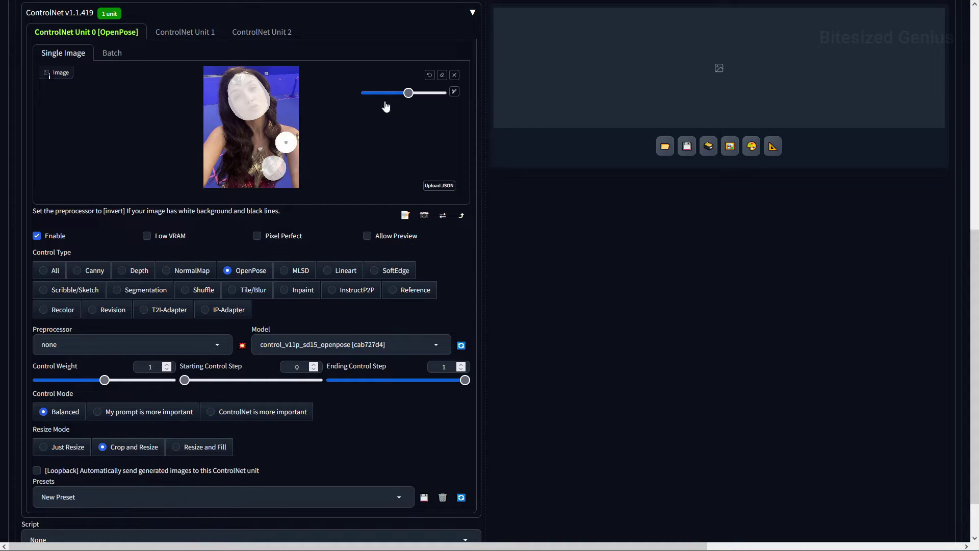
{"action": "left_click", "coordinate": [430, 77]}
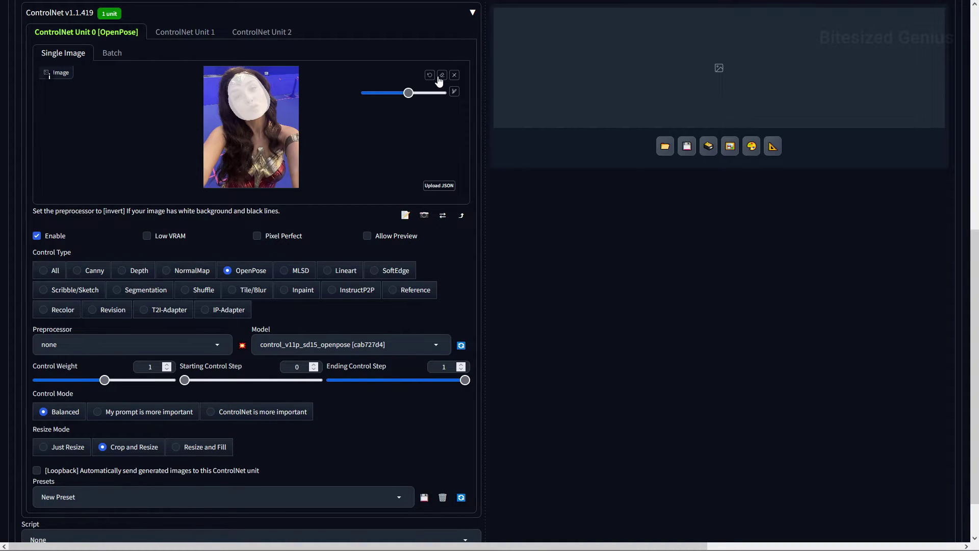
{"action": "left_click", "coordinate": [443, 76]}
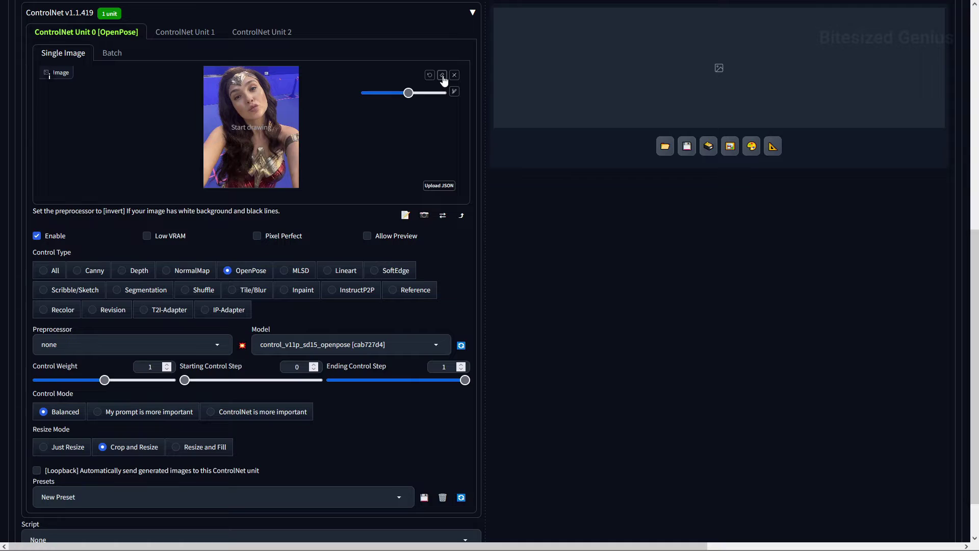
{"action": "left_click", "coordinate": [455, 75]}
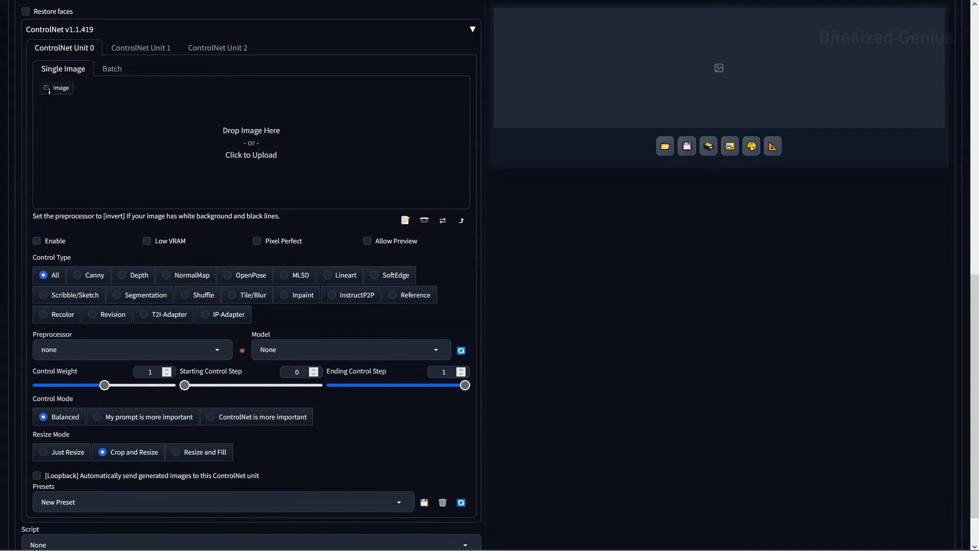
- Load the photo into Unit 0, enable it with Canny control, and preview the edge map
{"action": "left_click_drag", "start_coordinate": [18, 263], "coordinate": [240, 140]}
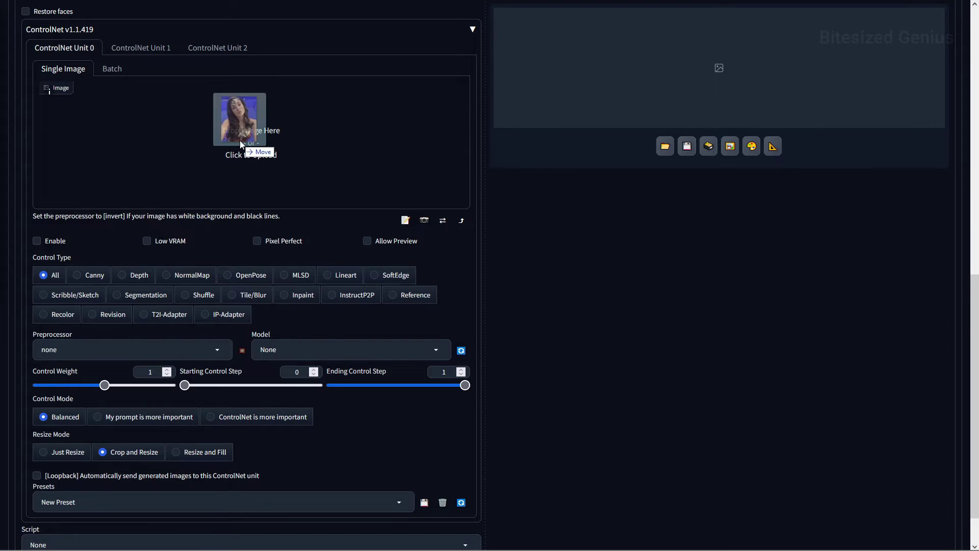
{"action": "left_click", "coordinate": [56, 245]}
{"action": "left_click", "coordinate": [100, 277]}
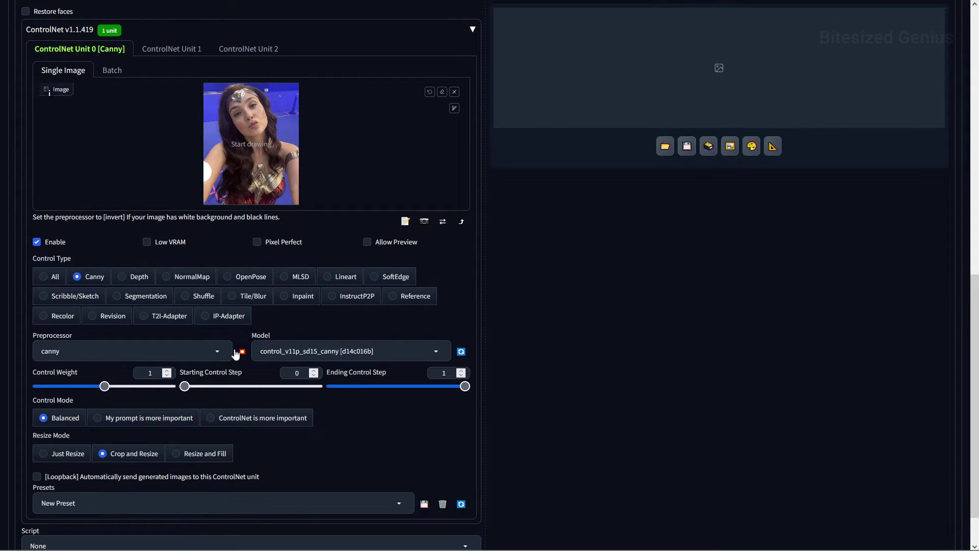
{"action": "left_click", "coordinate": [243, 352]}
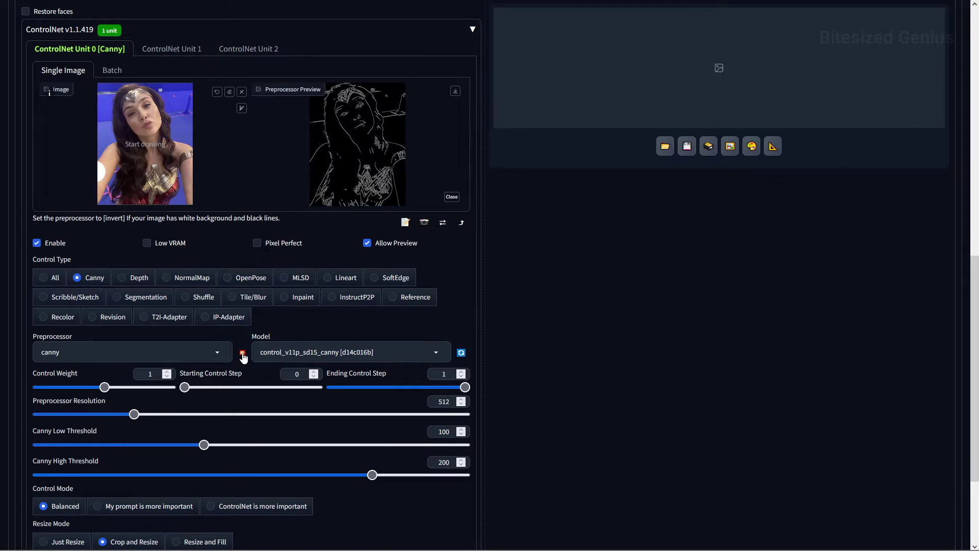
- Load the photo into Unit 1, enable it with Depth control, and preview the depth map
{"action": "left_click", "coordinate": [160, 48]}
{"action": "left_click_drag", "start_coordinate": [251, 138], "coordinate": [251, 141]}
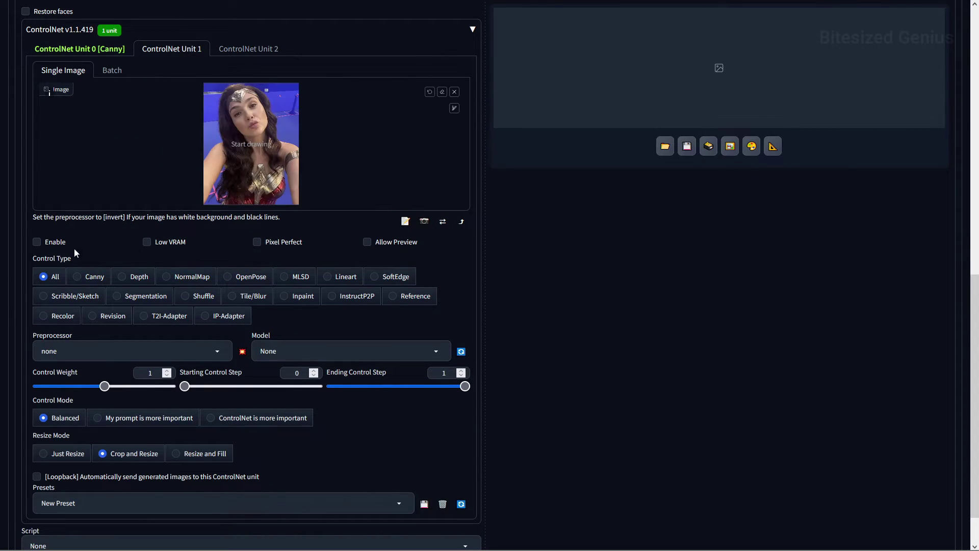
{"action": "left_click", "coordinate": [56, 244]}
{"action": "left_click", "coordinate": [133, 277]}
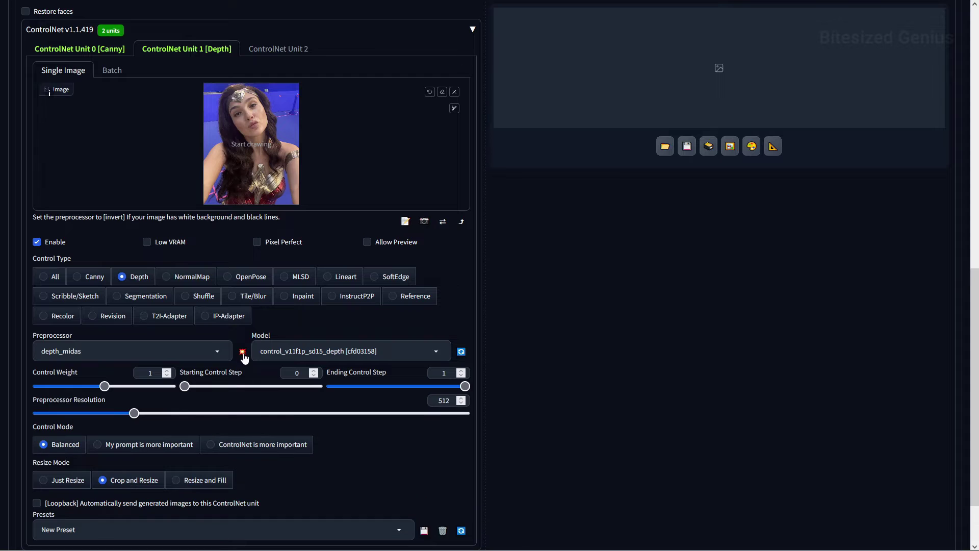
{"action": "left_click", "coordinate": [243, 352]}
- Load the photo into Unit 2, enable it with OpenPose control, and preview the pose
{"action": "left_click", "coordinate": [271, 50]}
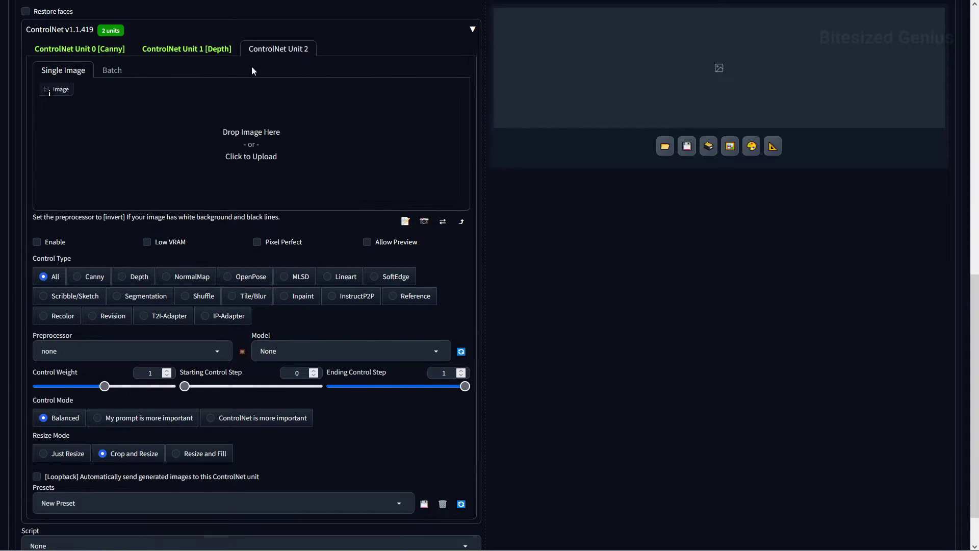
{"action": "left_click_drag", "start_coordinate": [96, 196], "coordinate": [236, 134]}
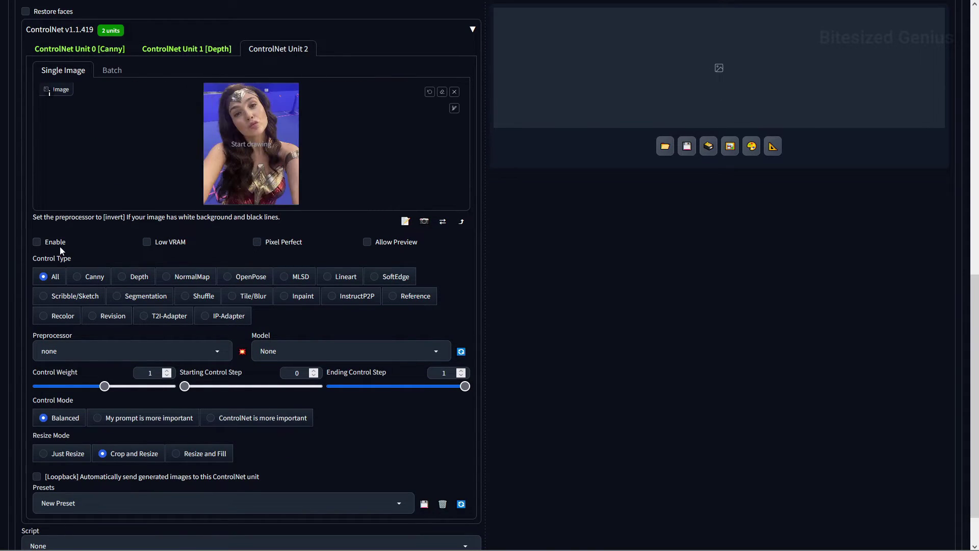
{"action": "left_click", "coordinate": [57, 244]}
{"action": "left_click", "coordinate": [248, 277]}
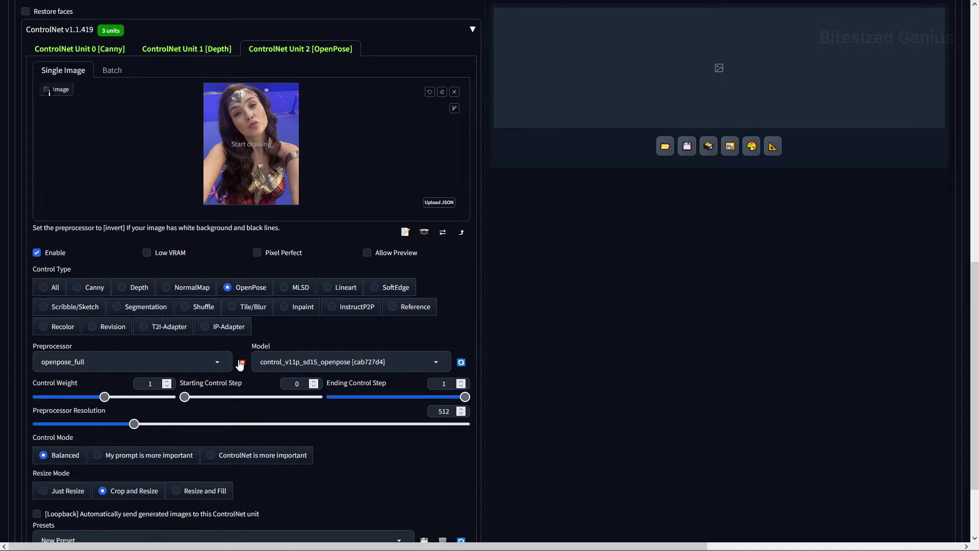
{"action": "left_click", "coordinate": [241, 363]}
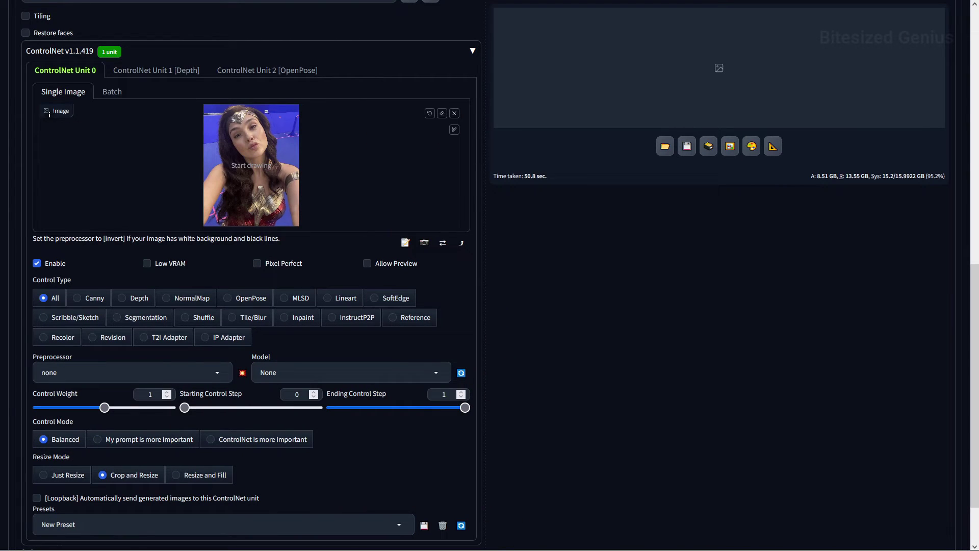
- Toggle Low VRAM, enable Allow Preview, choose OpenPose, turn on Pixel Perfect, and regenerate the pose preview
{"action": "left_click", "coordinate": [156, 265]}
{"action": "left_click", "coordinate": [164, 270]}
{"action": "left_click", "coordinate": [163, 270]}
{"action": "left_click", "coordinate": [367, 263]}
{"action": "left_click", "coordinate": [250, 308]}
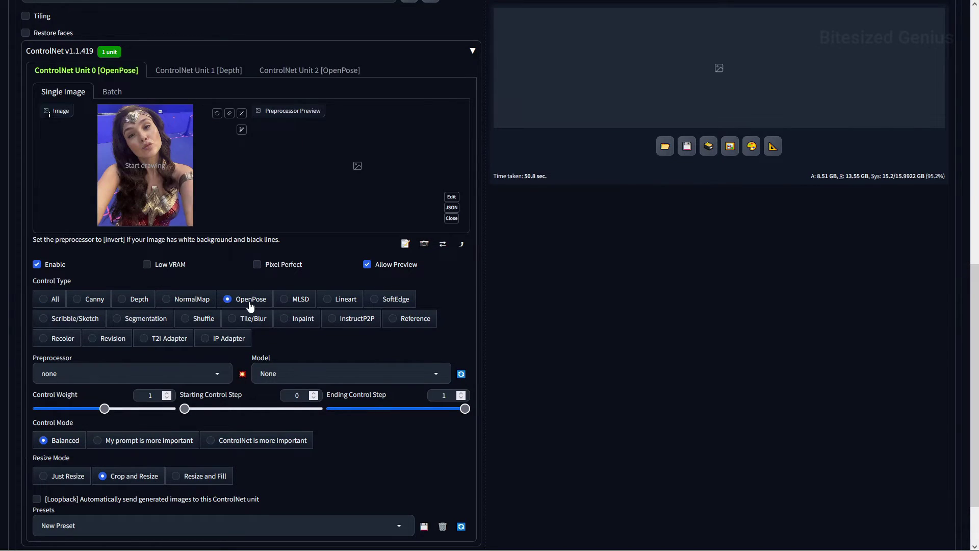
{"action": "left_click", "coordinate": [243, 384]}
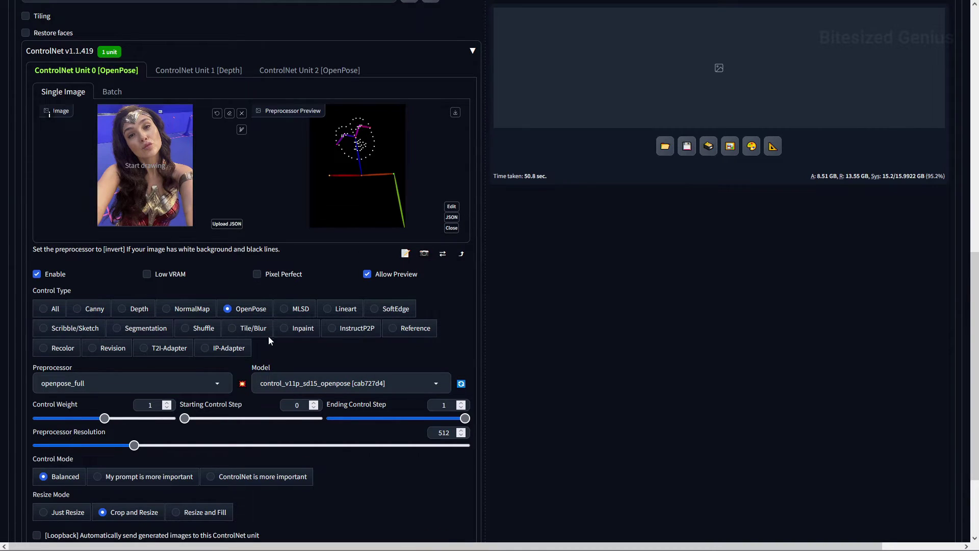
{"action": "left_click", "coordinate": [258, 274]}
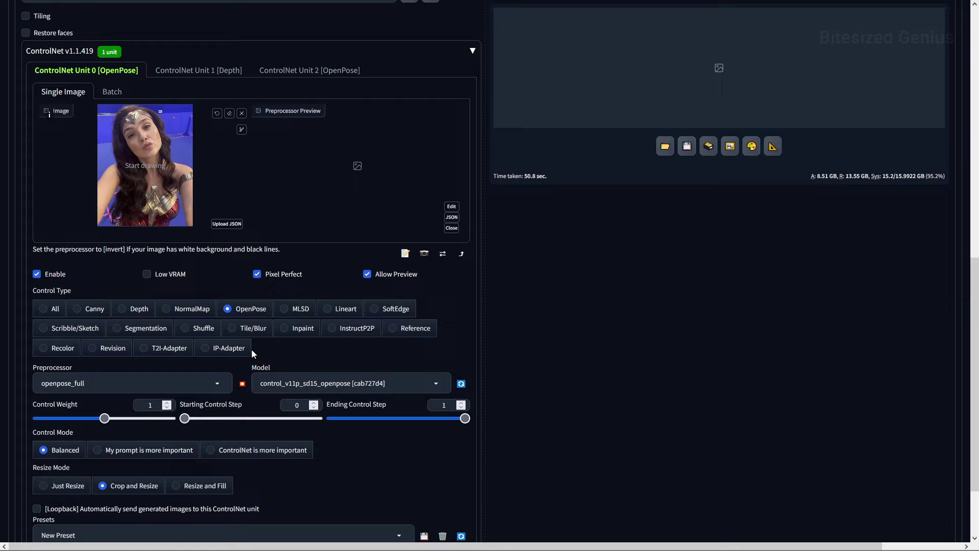
{"action": "left_click", "coordinate": [243, 385]}
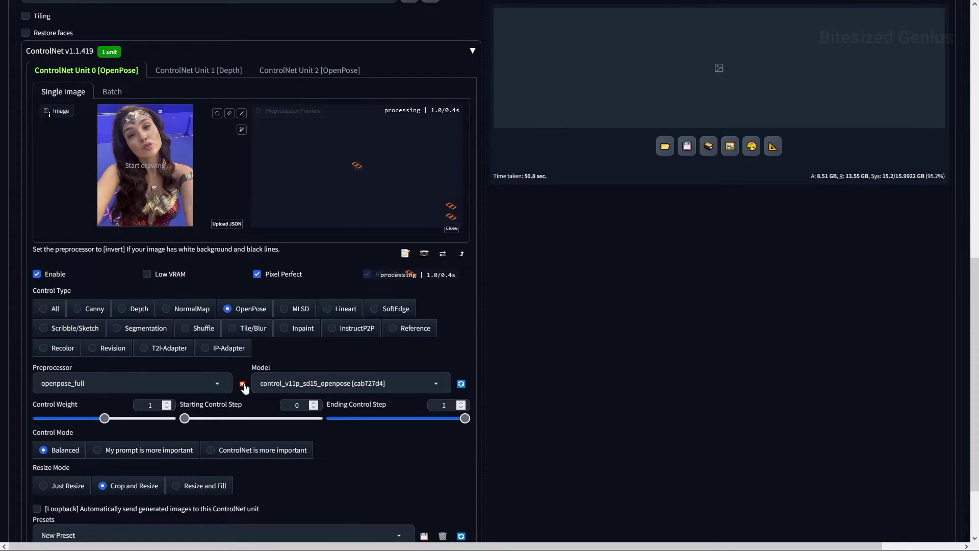
- Turn Pixel Perfect off, toggle Allow Preview, and show the Canny edge map preview
{"action": "left_click", "coordinate": [284, 279]}
{"action": "left_click", "coordinate": [284, 278]}
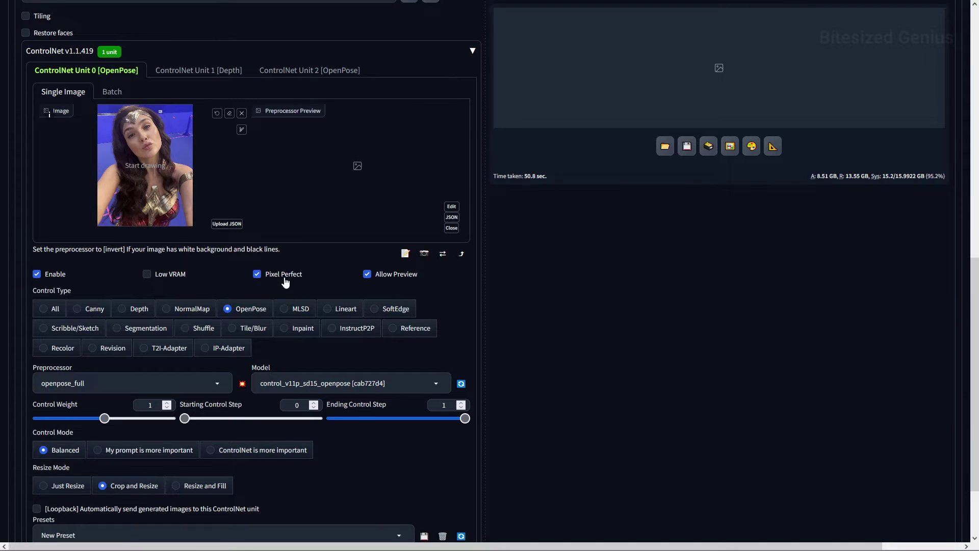
{"action": "left_click", "coordinate": [285, 279]}
{"action": "left_click", "coordinate": [285, 279]}
{"action": "left_click", "coordinate": [285, 280]}
{"action": "left_click", "coordinate": [285, 279]}
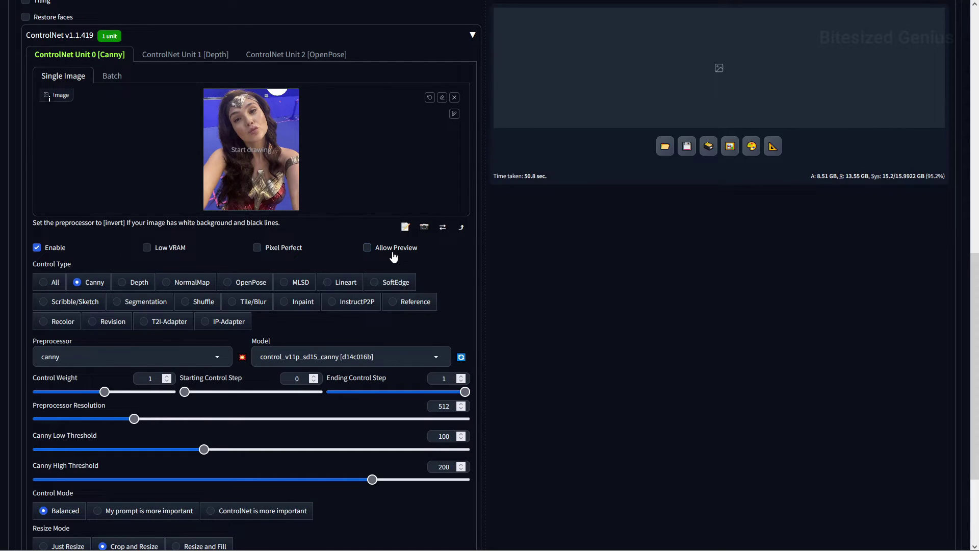
{"action": "left_click", "coordinate": [395, 256]}
{"action": "left_click", "coordinate": [395, 256]}
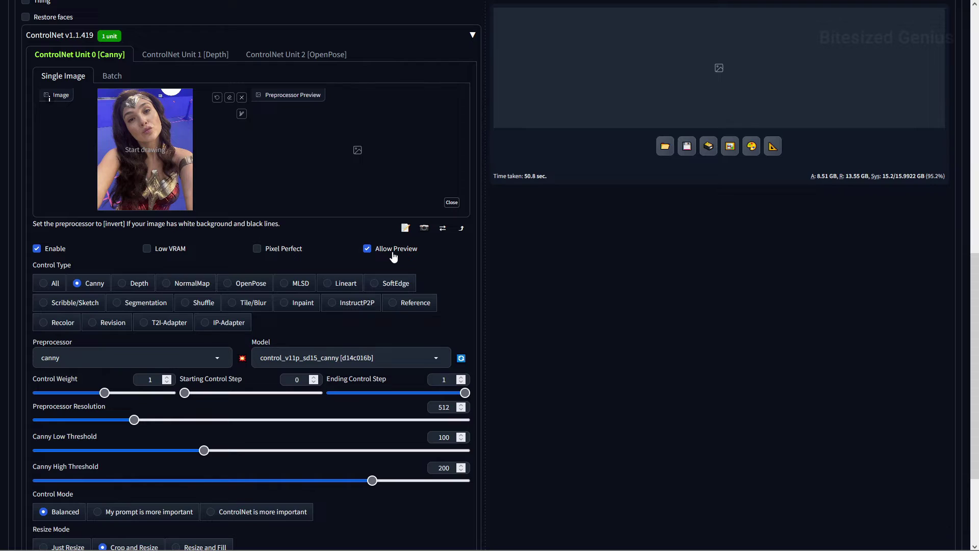
{"action": "left_click", "coordinate": [393, 254]}
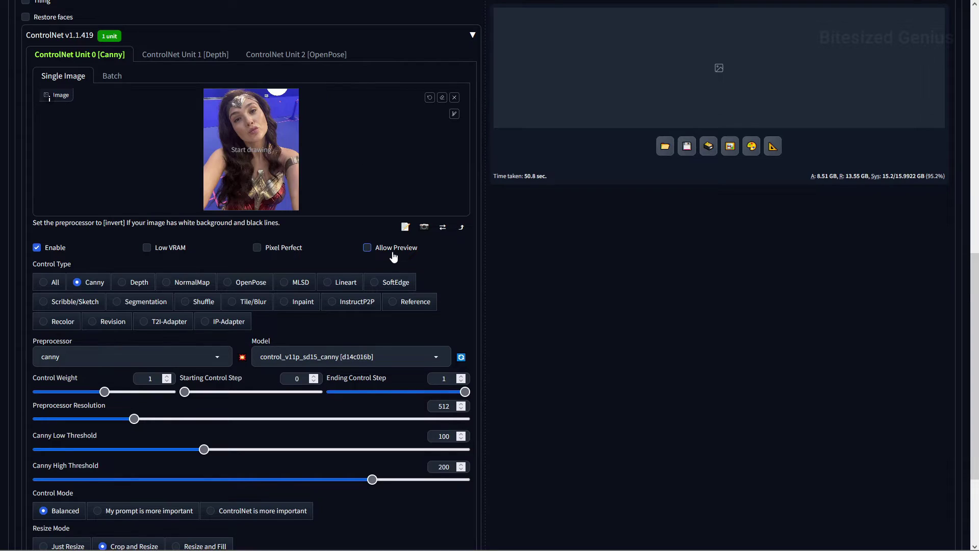
{"action": "left_click", "coordinate": [244, 358]}
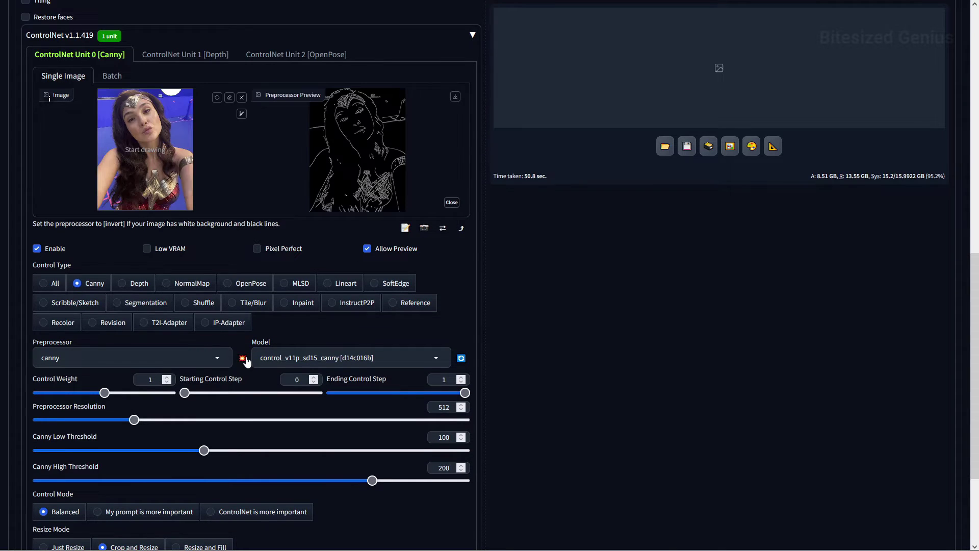
- Try the Depth, Canny and NormalMap control types, then select Tile/Blur and check its preprocessors
{"action": "left_click", "coordinate": [135, 283]}
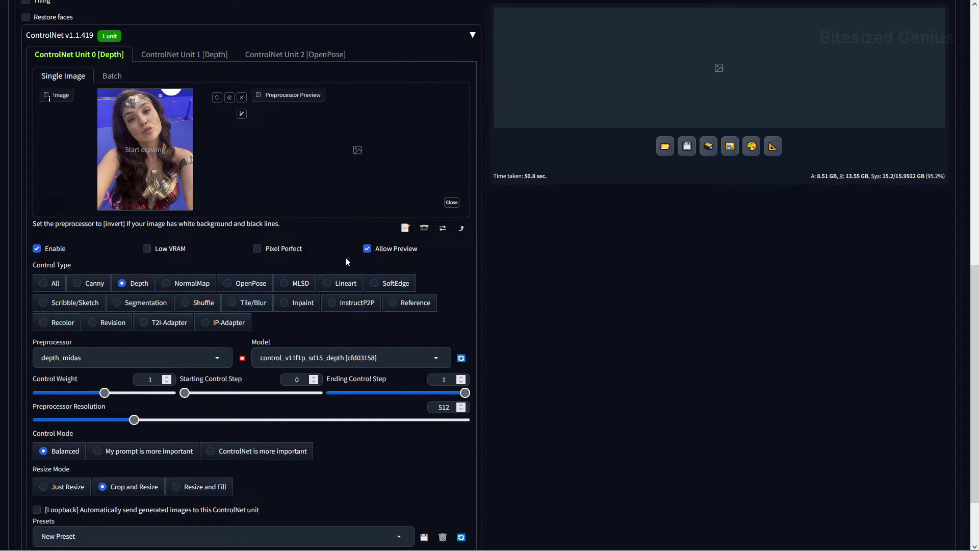
{"action": "left_click", "coordinate": [371, 250]}
{"action": "left_click", "coordinate": [243, 357]}
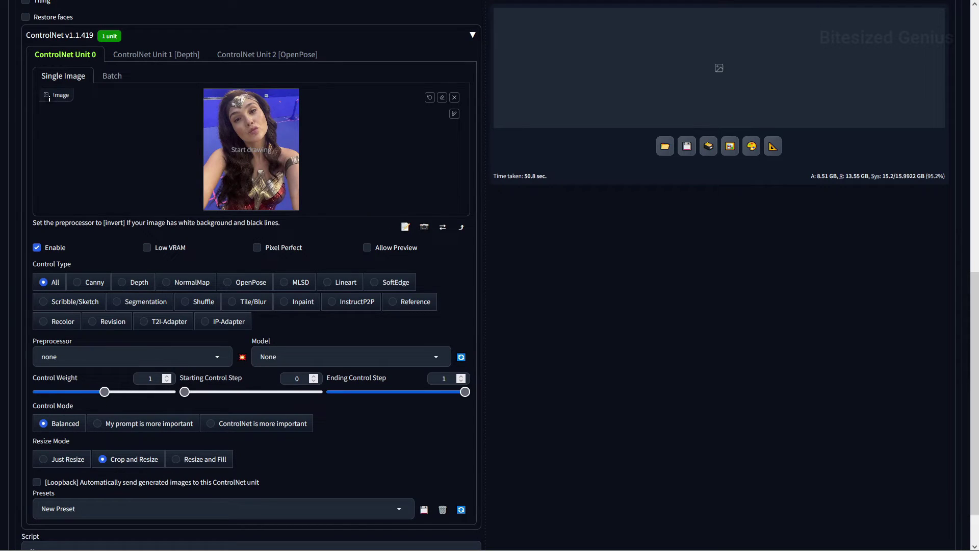
{"action": "left_click", "coordinate": [92, 282]}
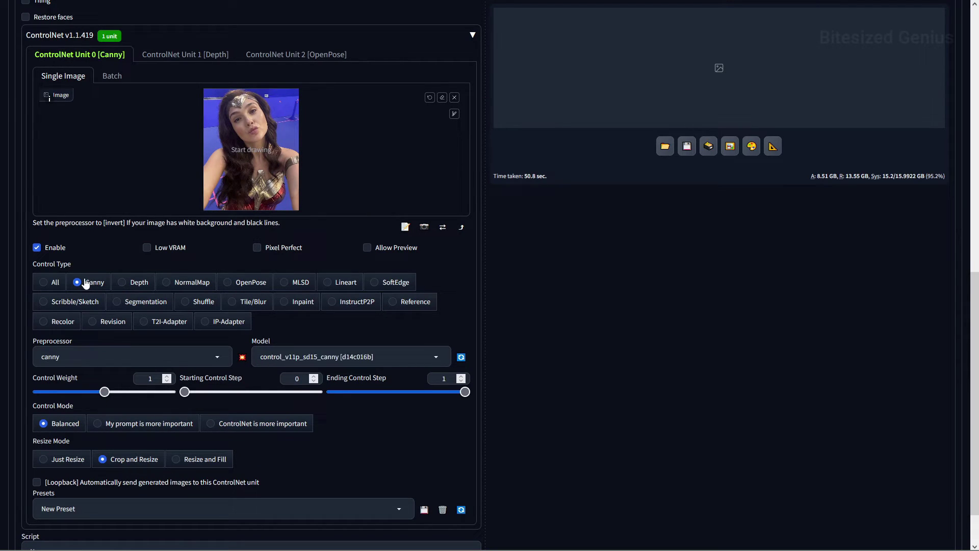
{"action": "left_click", "coordinate": [220, 356]}
{"action": "left_click", "coordinate": [188, 283]}
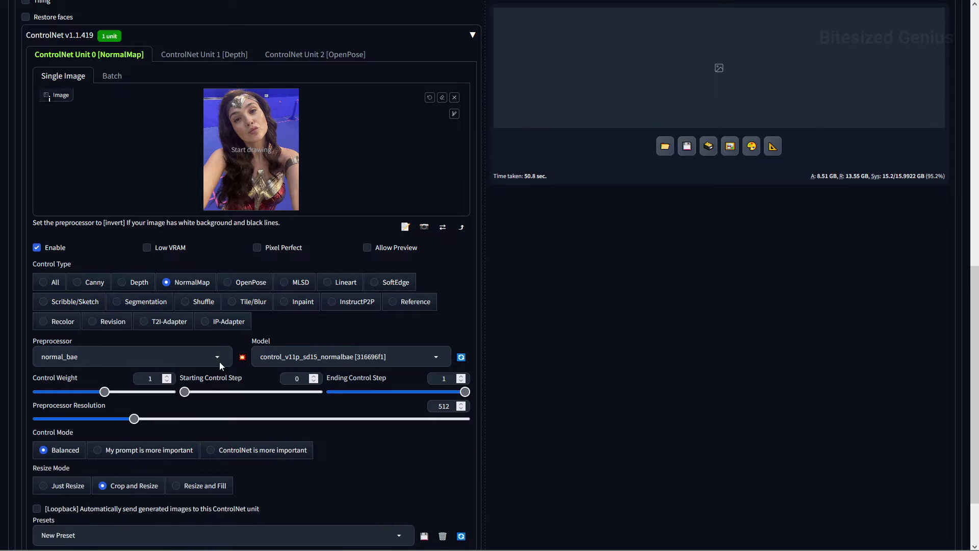
{"action": "left_click", "coordinate": [219, 362]}
{"action": "left_click", "coordinate": [250, 302]}
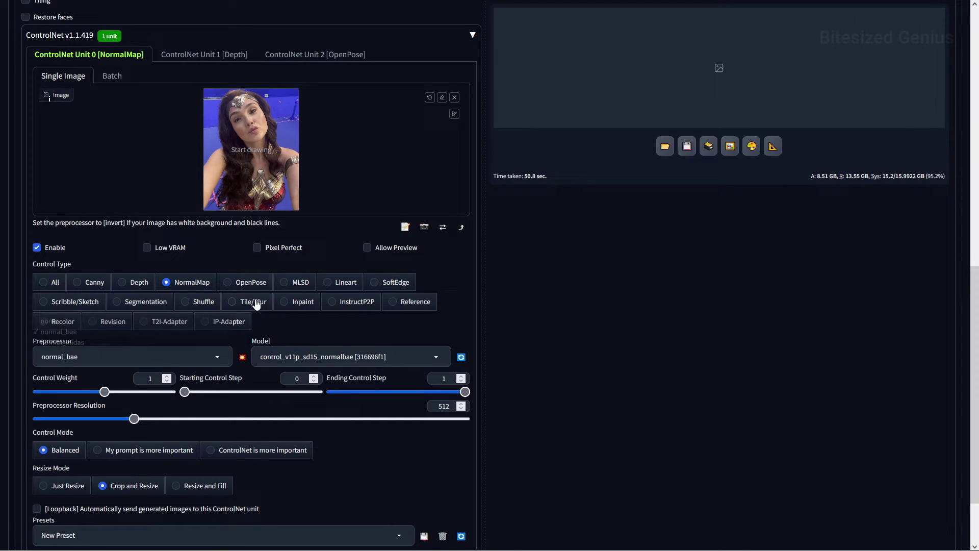
{"action": "left_click", "coordinate": [215, 360]}
- Switch Unit 0 to InstructP2P control, keeping the invert preprocessor
{"action": "left_click", "coordinate": [337, 301]}
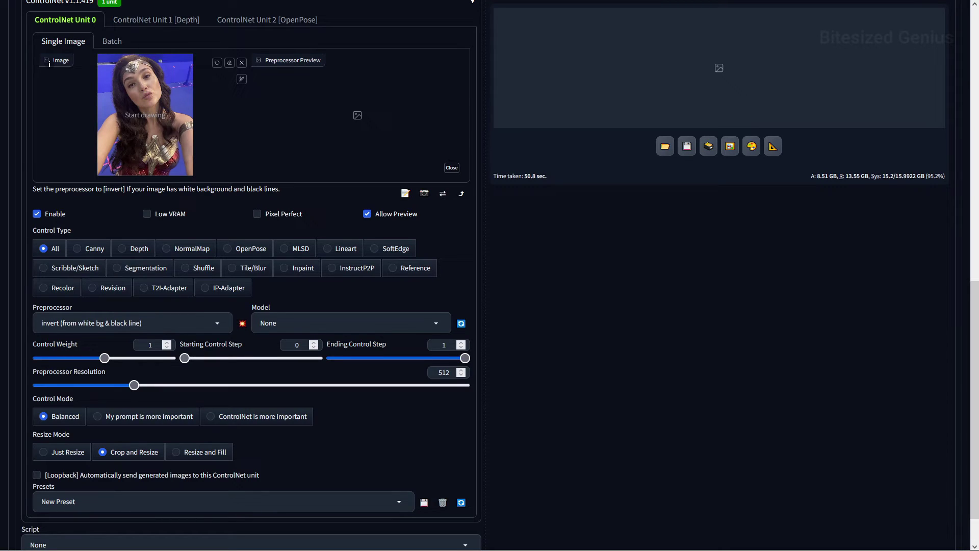
{"action": "left_click", "coordinate": [106, 323]}
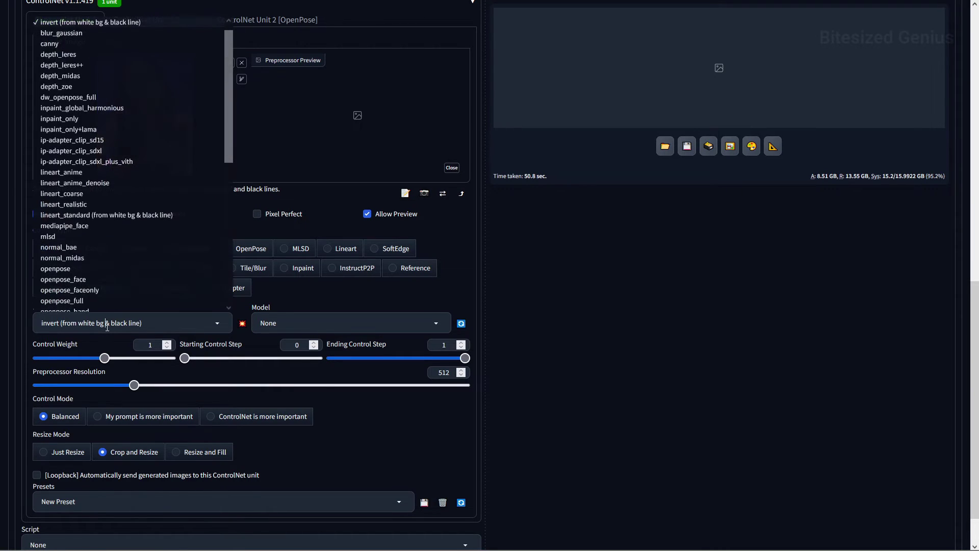
{"action": "left_click", "coordinate": [185, 321]}
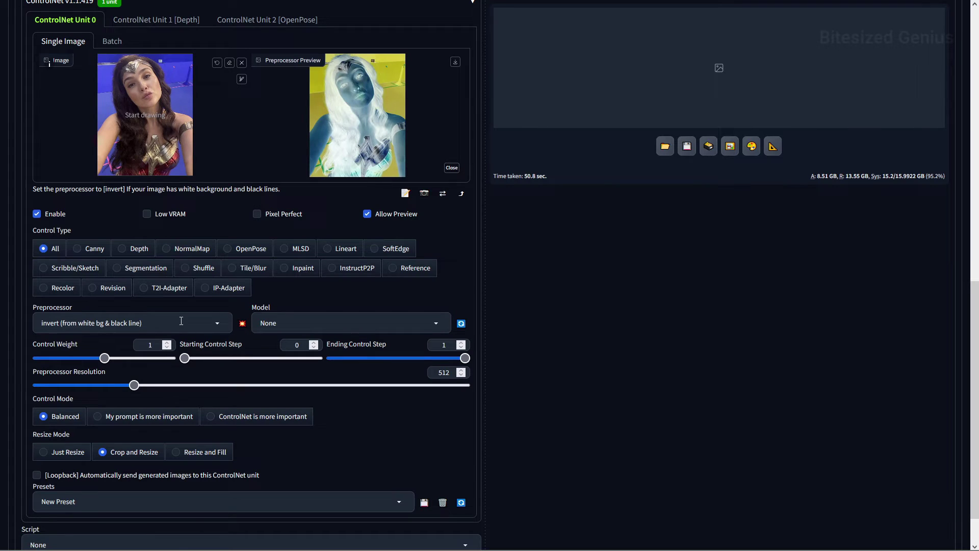
- Set Preprocessor Resolution to 512, preview the canny edges, then set the preprocessor to none
{"action": "left_click_drag", "start_coordinate": [465, 389], "coordinate": [297, 388]}
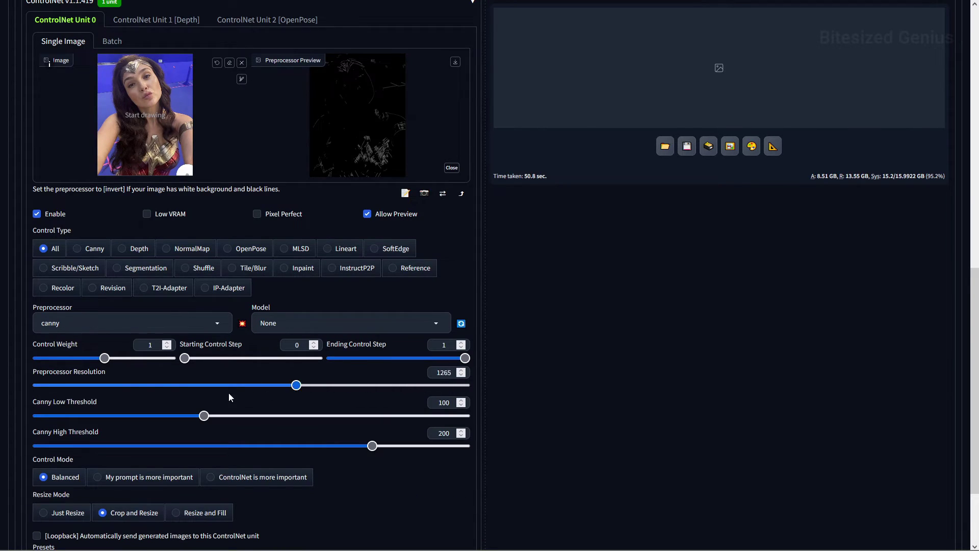
{"action": "left_click_drag", "start_coordinate": [229, 397], "coordinate": [32, 395]}
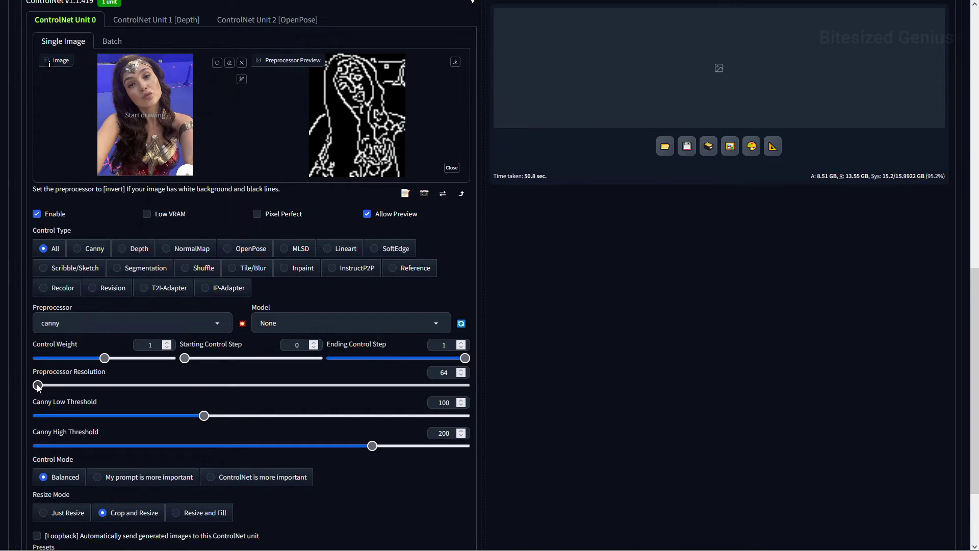
{"action": "left_click_drag", "start_coordinate": [37, 386], "coordinate": [206, 390]}
{"action": "double_click", "coordinate": [444, 373]}
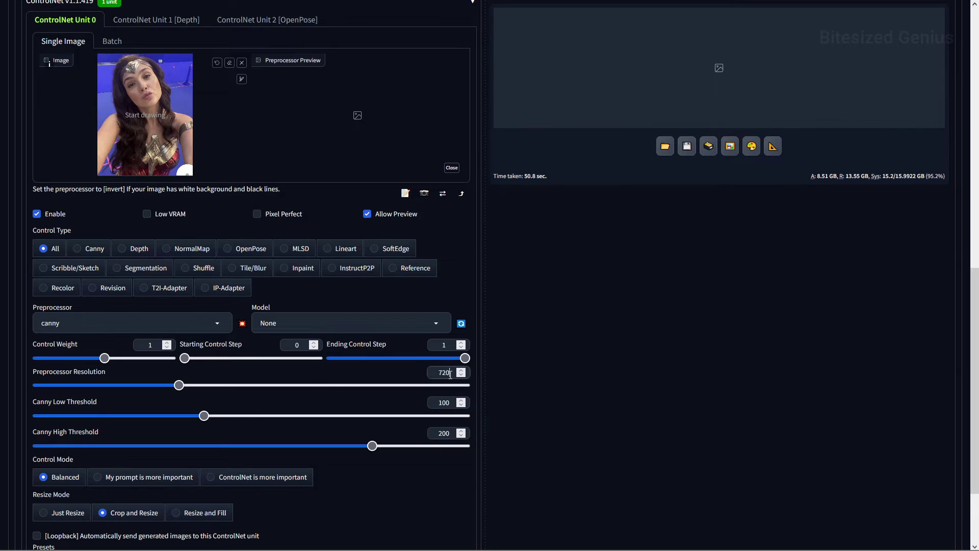
{"action": "type", "text": "512"}
{"action": "left_click", "coordinate": [243, 325]}
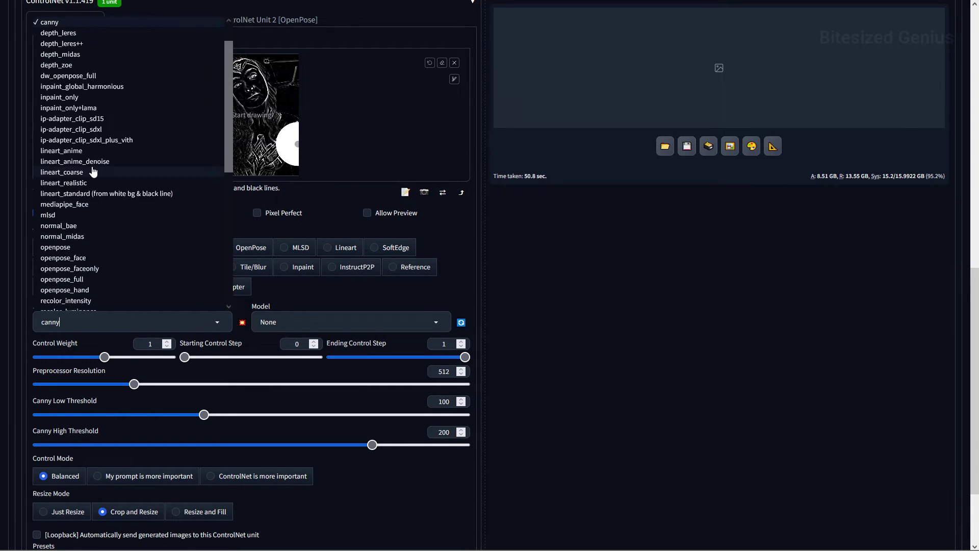
{"action": "scroll", "coordinate": [62, 76], "scroll_direction": "up", "scroll_amount": 2}
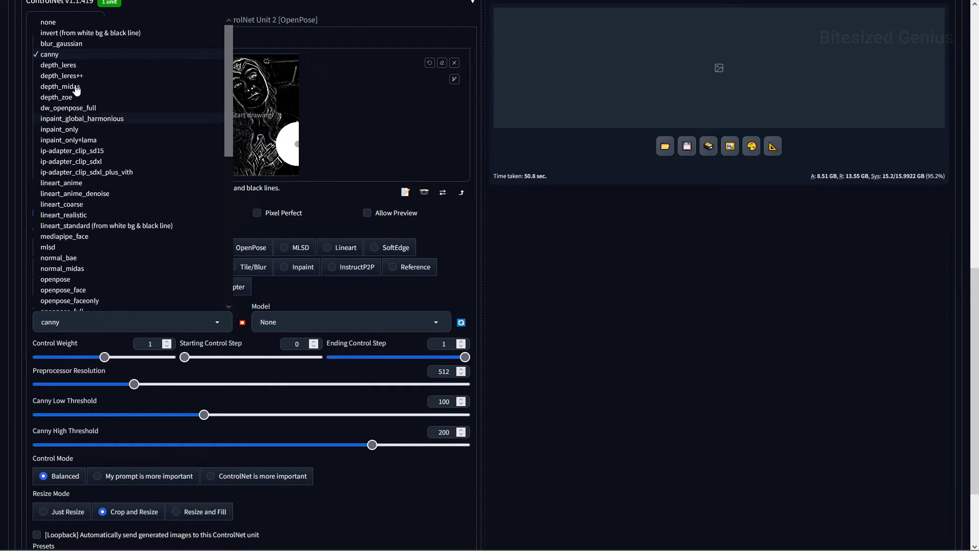
{"action": "left_click", "coordinate": [51, 20]}
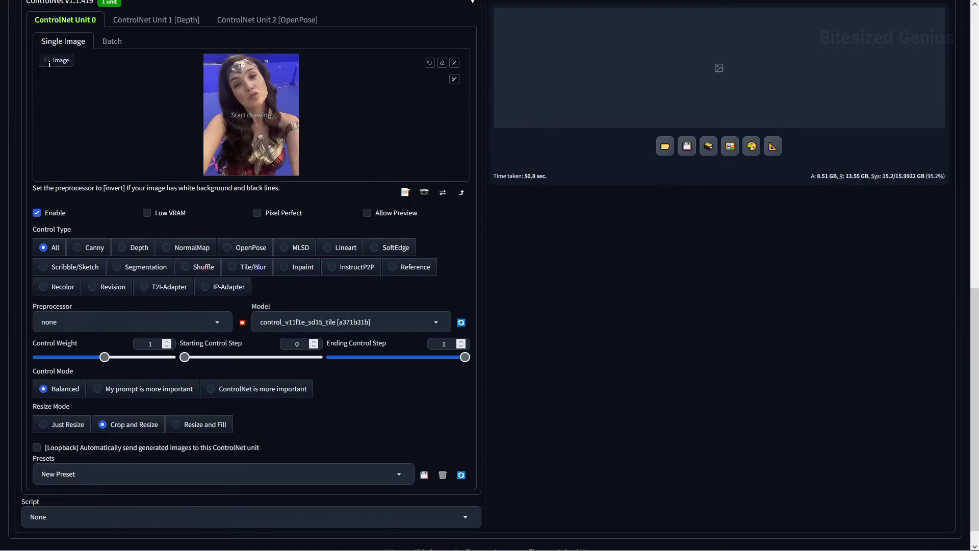
- Restrict the Lineart unit's guidance to control steps 0.3 through 0.7
{"action": "left_click", "coordinate": [440, 319]}
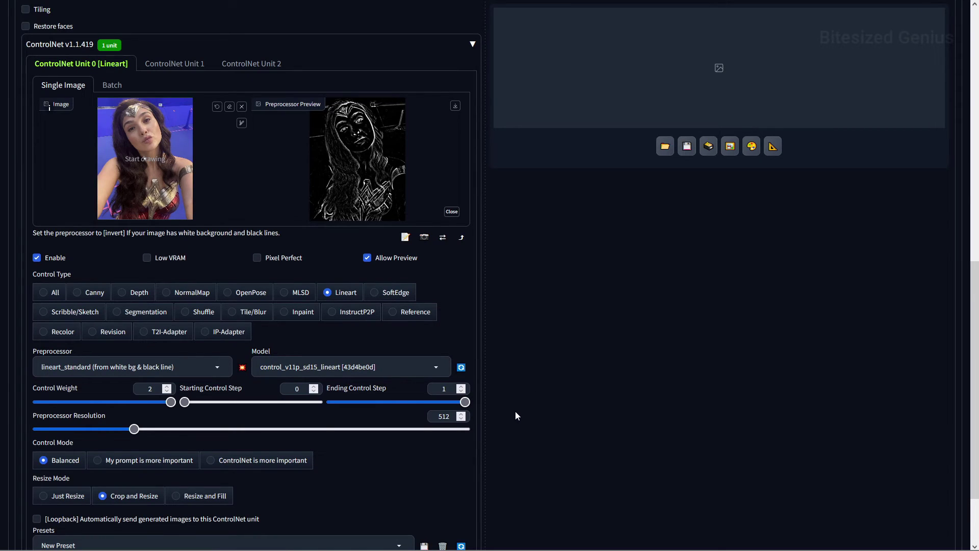
{"action": "left_click_drag", "start_coordinate": [170, 401], "coordinate": [166, 402]}
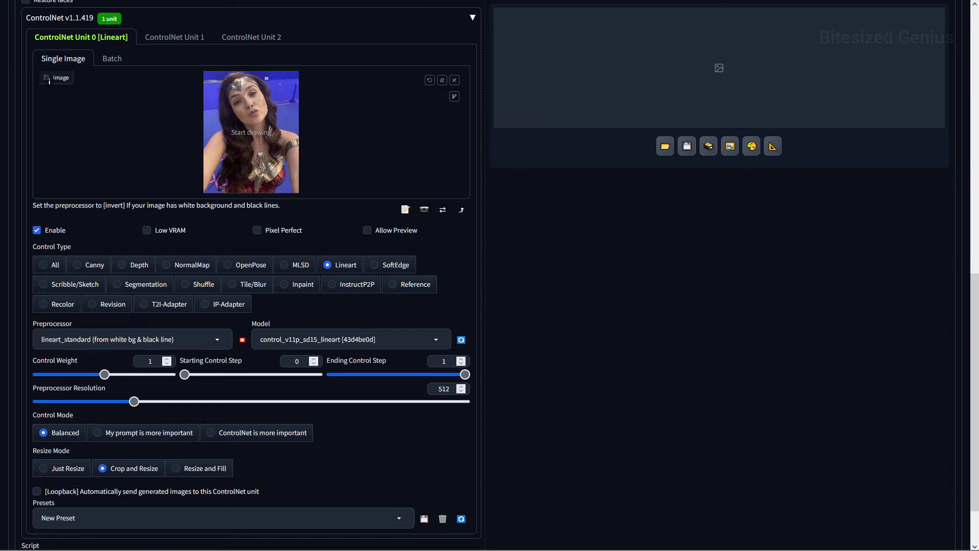
{"action": "left_click_drag", "start_coordinate": [185, 374], "coordinate": [227, 381]}
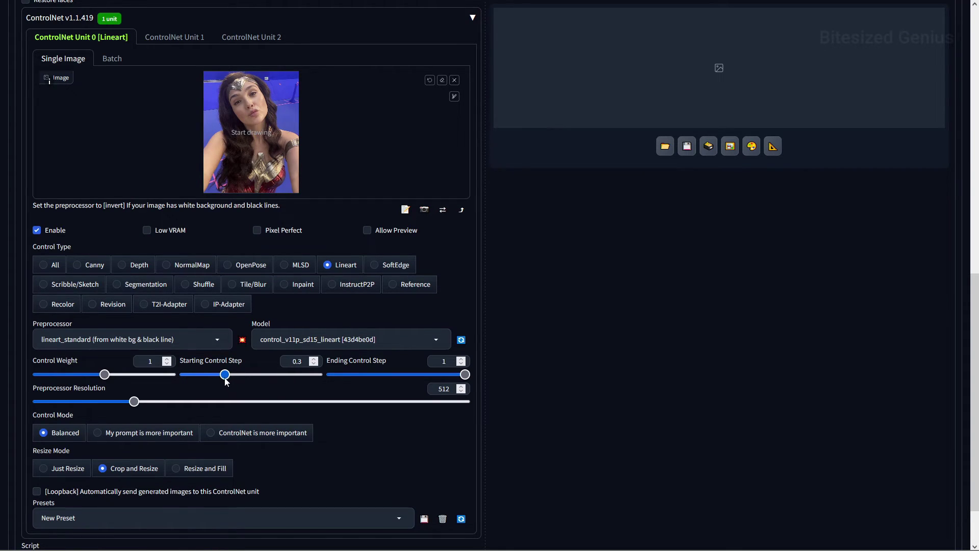
{"action": "left_click_drag", "start_coordinate": [465, 375], "coordinate": [424, 377]}
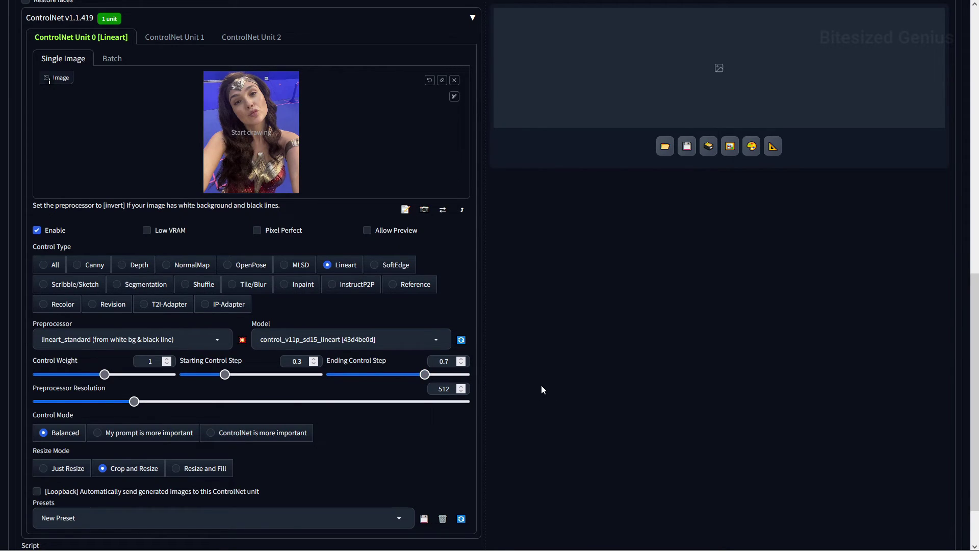
{"action": "middle_click", "coordinate": [541, 393]}
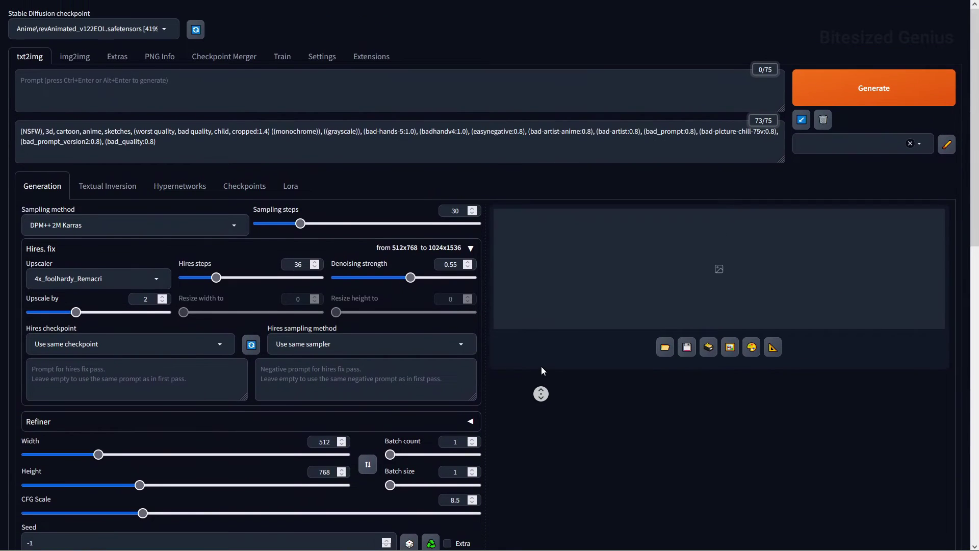
- Try the prompt-priority control mode, then set Control Mode back to Balanced
{"action": "left_click", "coordinate": [531, 325]}
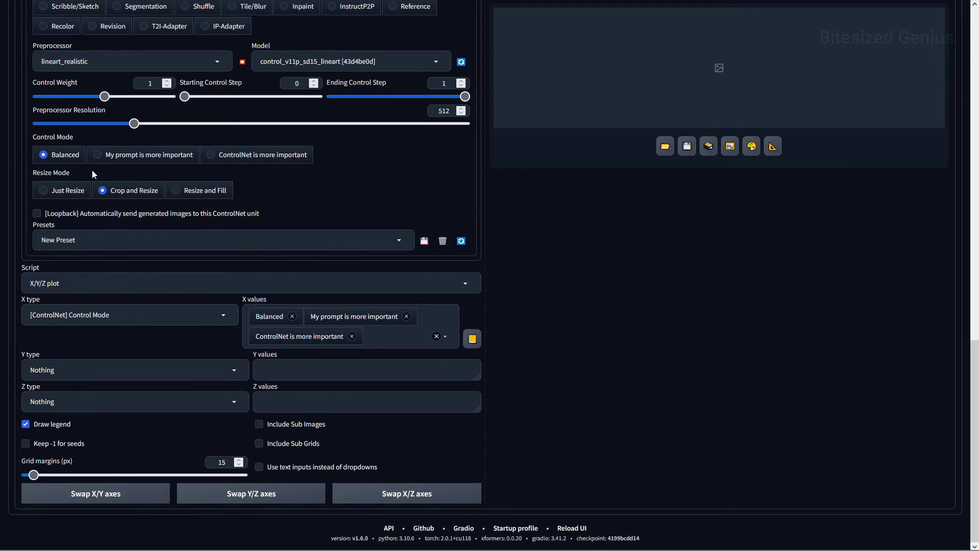
{"action": "left_click", "coordinate": [124, 158]}
{"action": "left_click", "coordinate": [64, 160]}
{"action": "scroll", "coordinate": [557, 357], "scroll_direction": "up", "scroll_amount": 8}
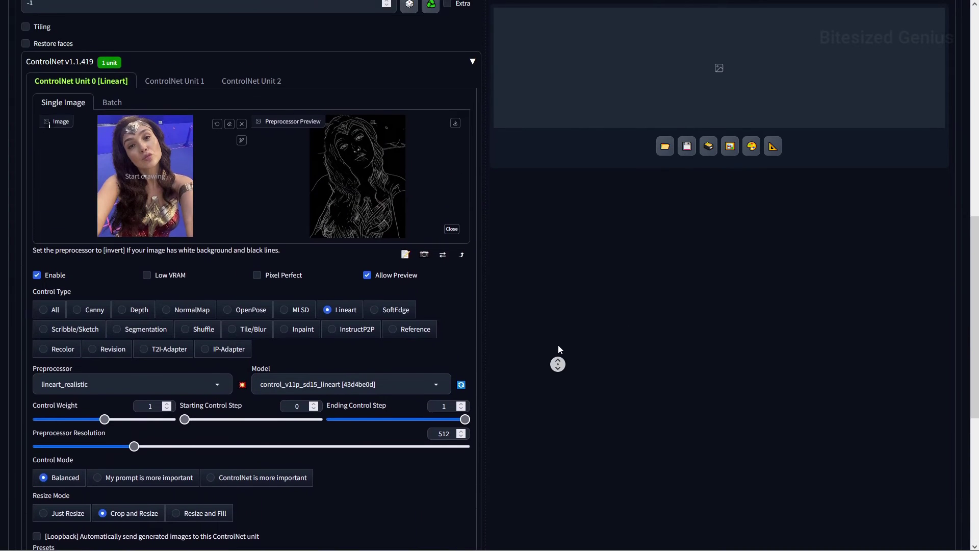
{"action": "scroll", "coordinate": [558, 345], "scroll_direction": "up", "scroll_amount": 7}
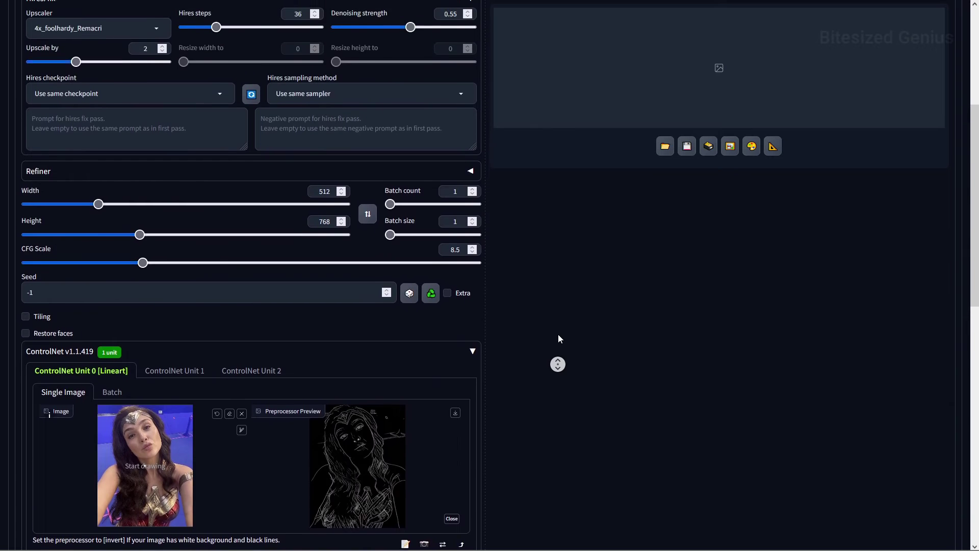
{"action": "scroll", "coordinate": [557, 339], "scroll_direction": "up", "scroll_amount": 3}
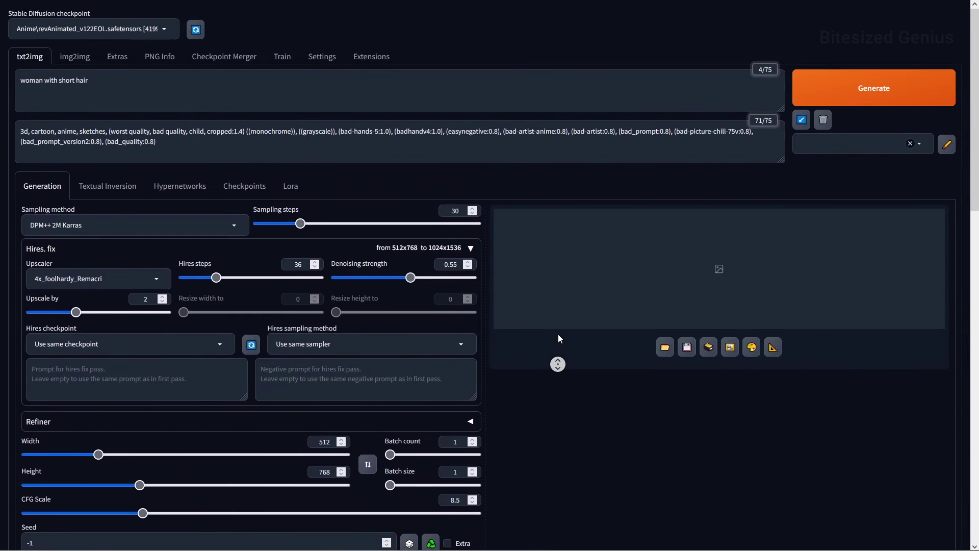
- Generate the X/Y/Z control-mode comparison and keep Resize Mode at Crop and Resize
{"action": "left_click", "coordinate": [874, 89]}
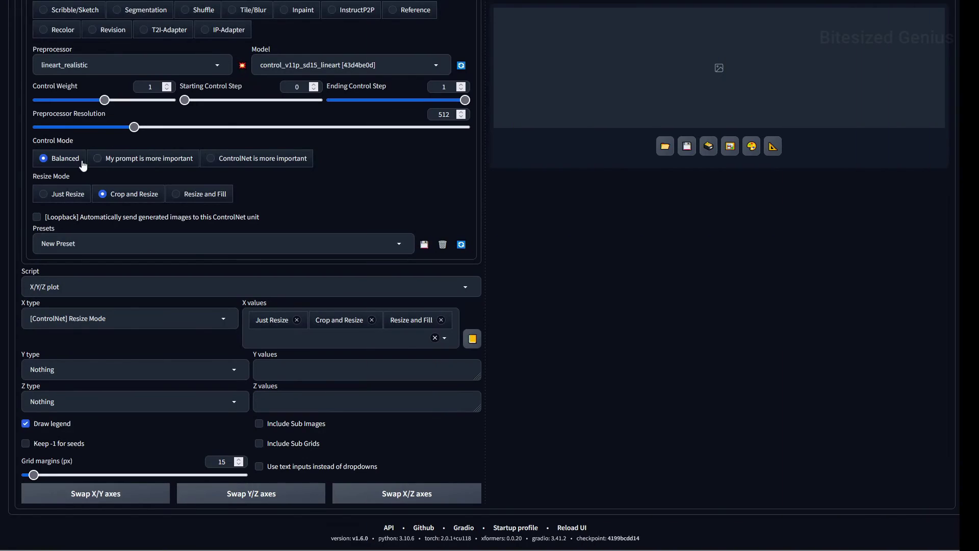
{"action": "left_click", "coordinate": [177, 195]}
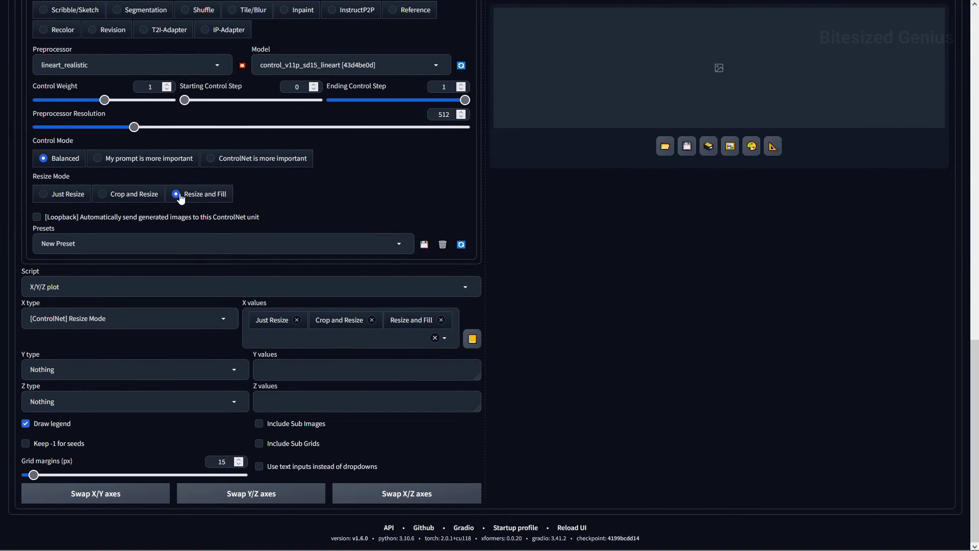
{"action": "left_click", "coordinate": [79, 197]}
{"action": "left_click", "coordinate": [130, 198]}
{"action": "middle_click", "coordinate": [603, 399]}
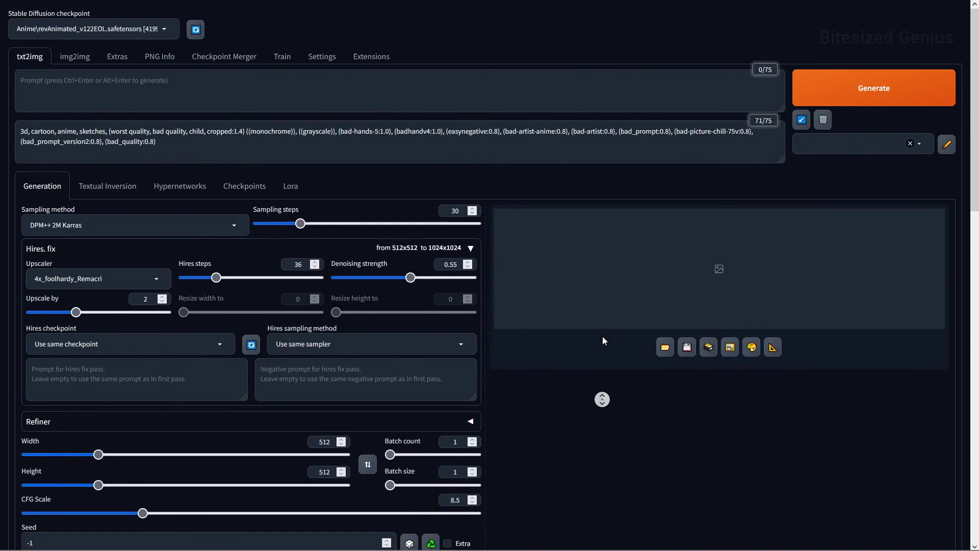
- Generate an image and toggle the loopback option off and back on
{"action": "middle_click", "coordinate": [603, 337]}
{"action": "left_click", "coordinate": [851, 96]}
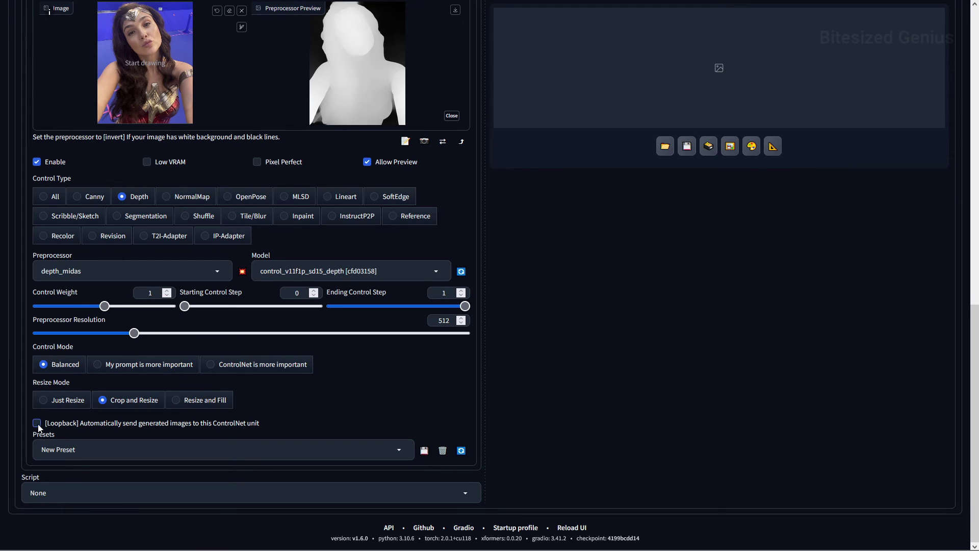
{"action": "left_click", "coordinate": [37, 424]}
{"action": "left_click", "coordinate": [39, 427]}
{"action": "left_click", "coordinate": [36, 423]}
{"action": "middle_click", "coordinate": [654, 419]}
{"action": "scroll", "coordinate": [642, 351], "scroll_direction": "up", "scroll_amount": 15}
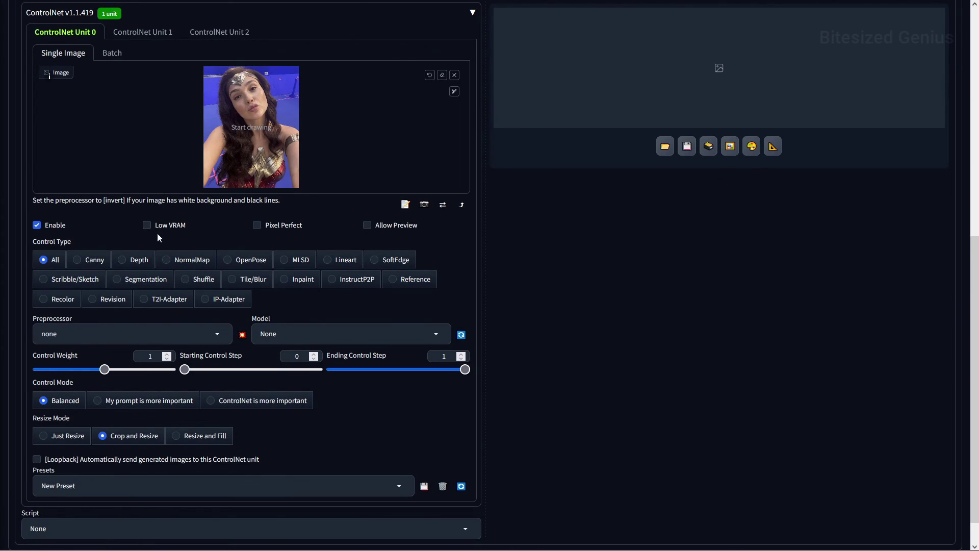
- Set Depth type, weight 2, start step 0.5, Pixel Perfect, and save as preset 'Custom'
{"action": "left_click", "coordinate": [144, 260]}
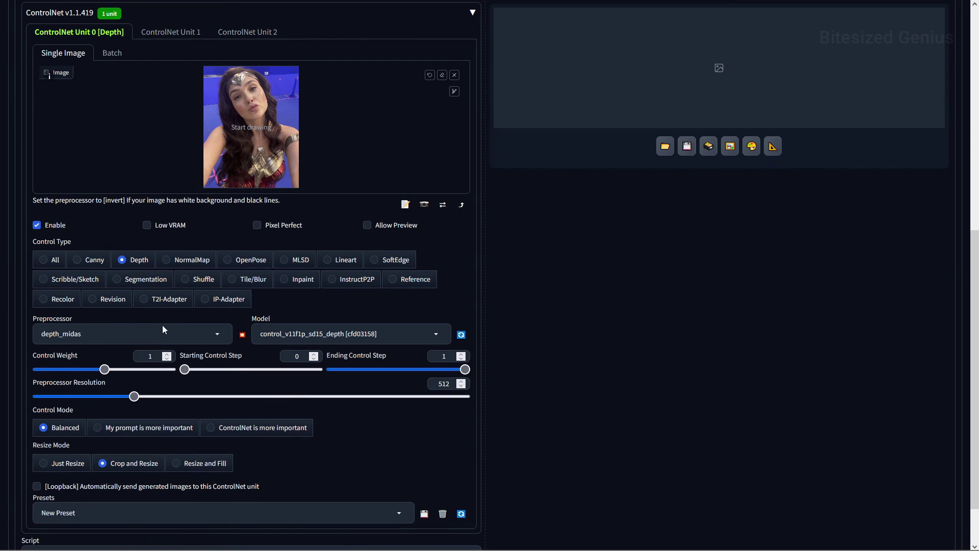
{"action": "left_click_drag", "start_coordinate": [105, 369], "coordinate": [251, 374]}
{"action": "left_click", "coordinate": [187, 370]}
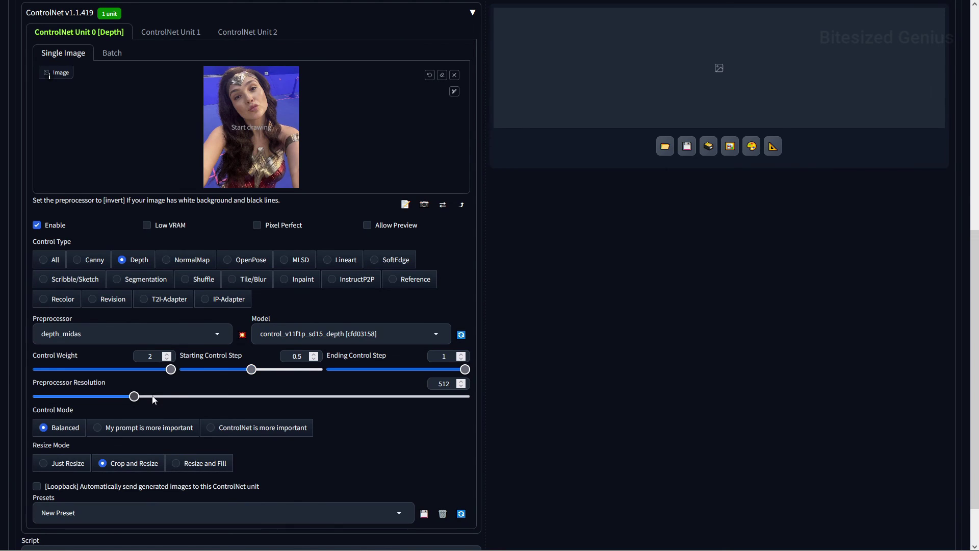
{"action": "left_click", "coordinate": [275, 225]}
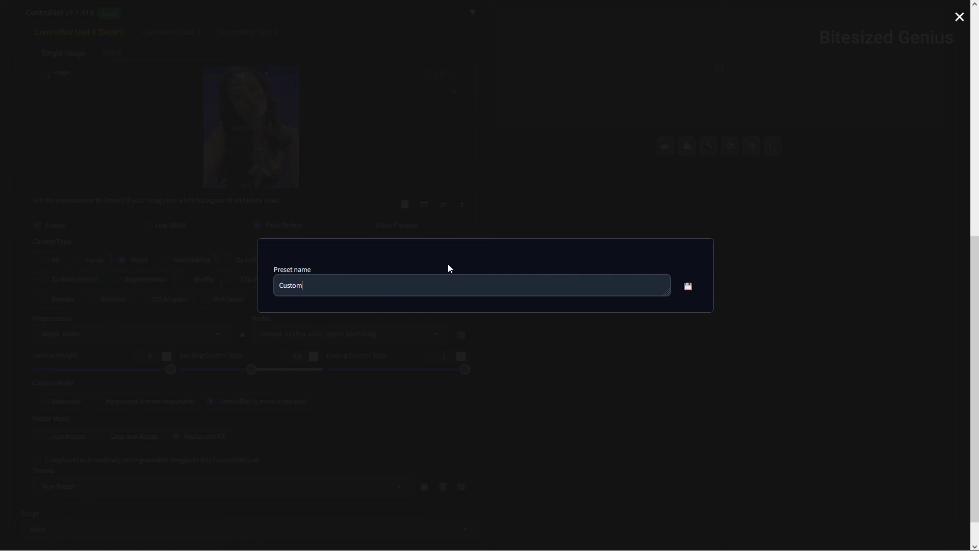
{"action": "left_click", "coordinate": [689, 286]}
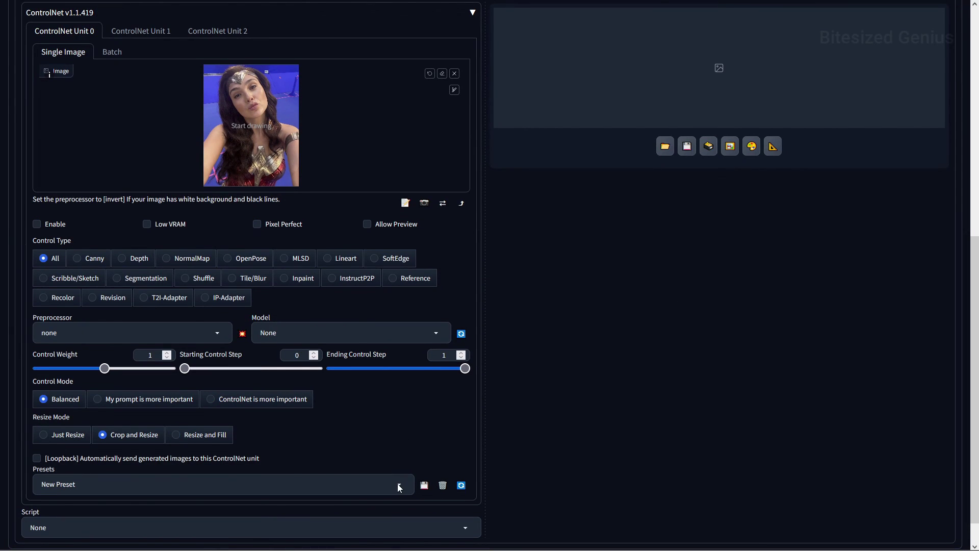
{"action": "left_click", "coordinate": [397, 483]}
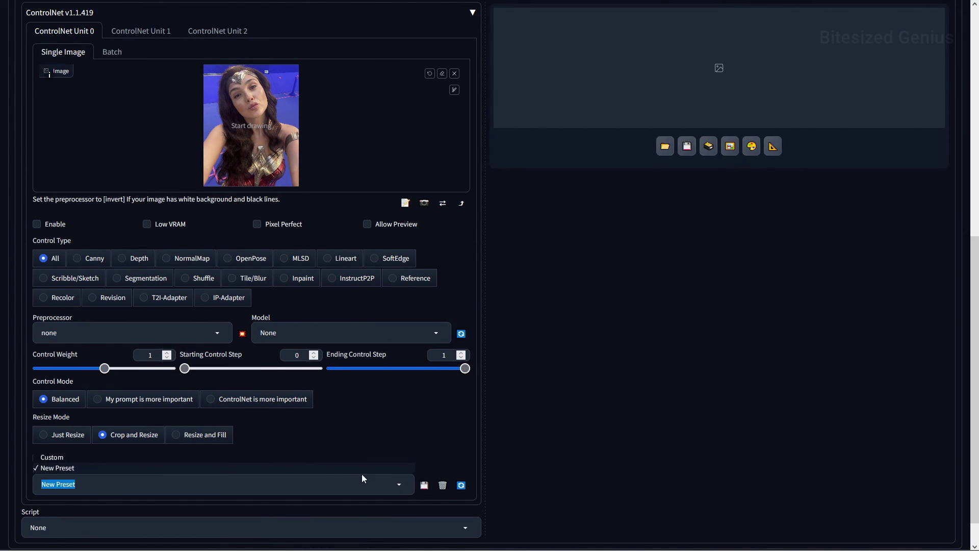
- Load the Custom preset, apply Multi-ControlNet unit number 10, and reload the UI
{"action": "left_click", "coordinate": [317, 458]}
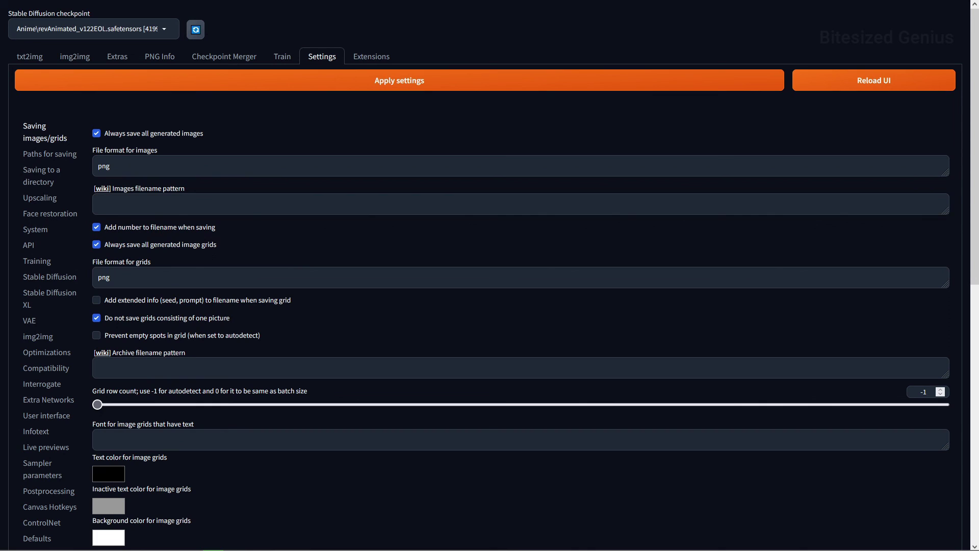
{"action": "scroll", "coordinate": [176, 107], "scroll_direction": "down", "scroll_amount": 2}
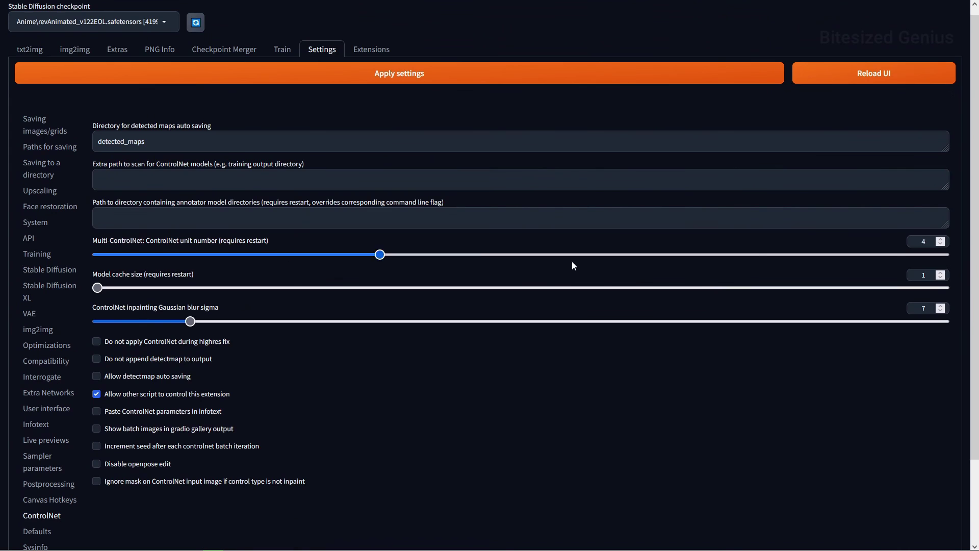
{"action": "left_click", "coordinate": [530, 79]}
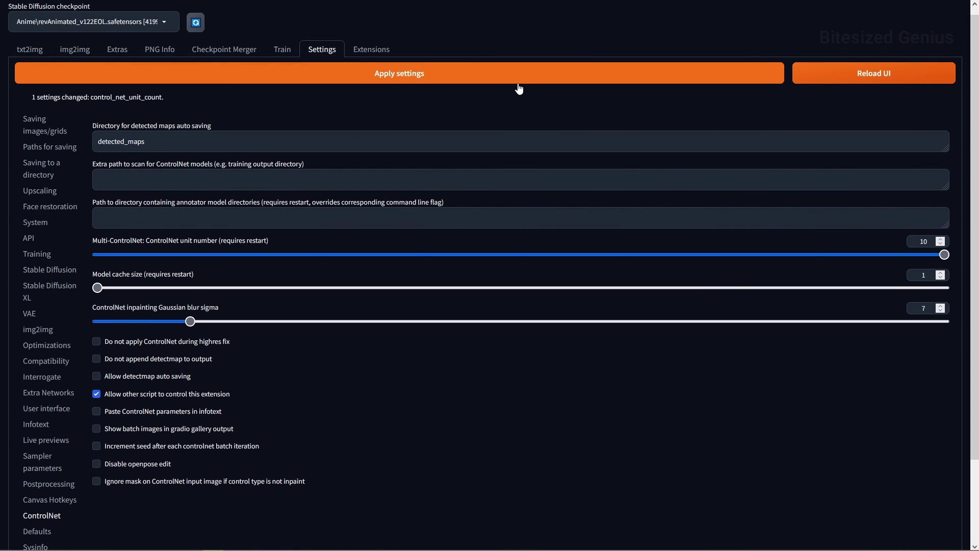
{"action": "left_click", "coordinate": [869, 79]}
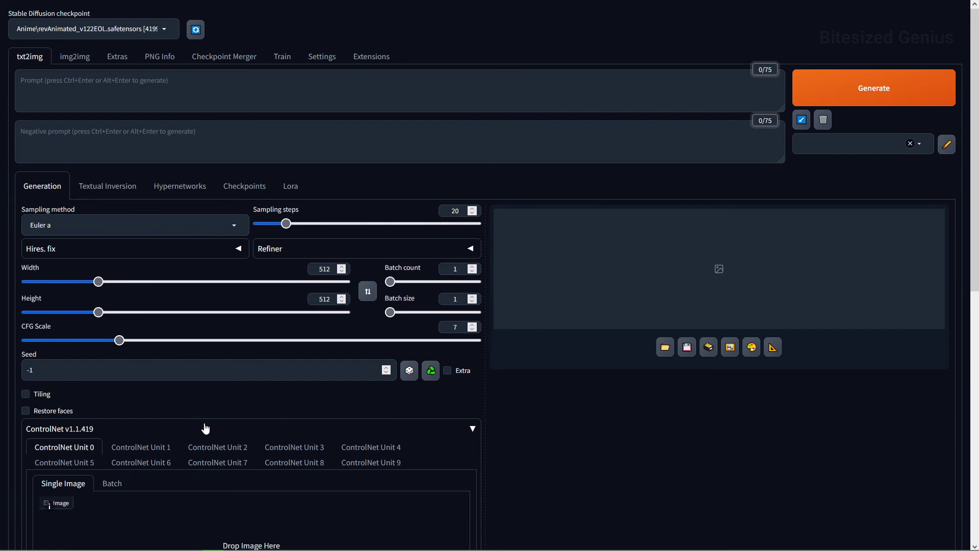
{"action": "scroll", "coordinate": [258, 365], "scroll_direction": "down", "scroll_amount": 6}
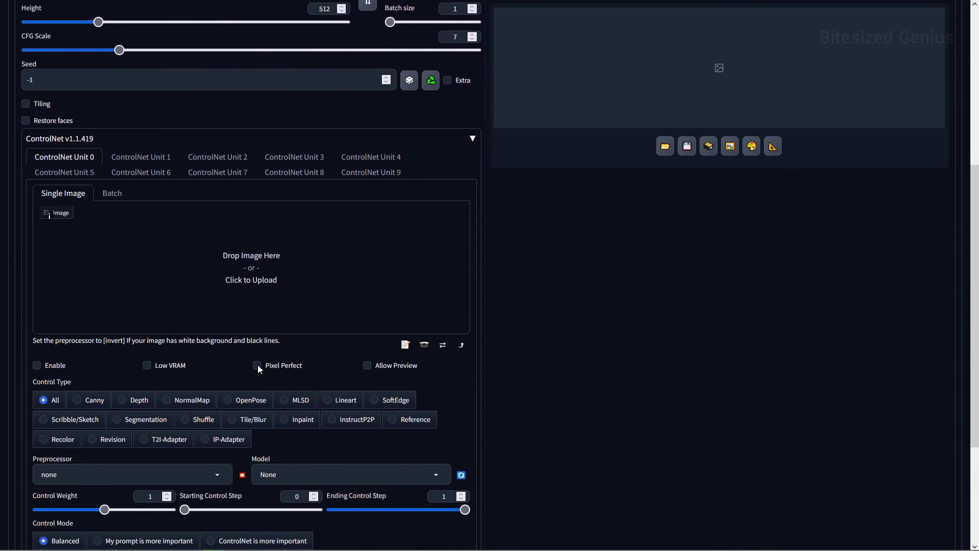
{"action": "scroll", "coordinate": [258, 365], "scroll_direction": "down", "scroll_amount": 2}
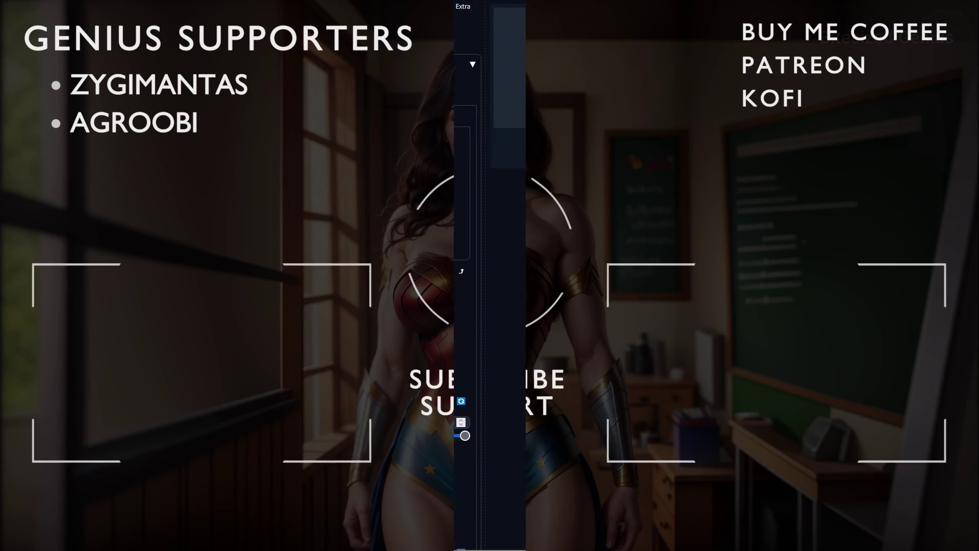